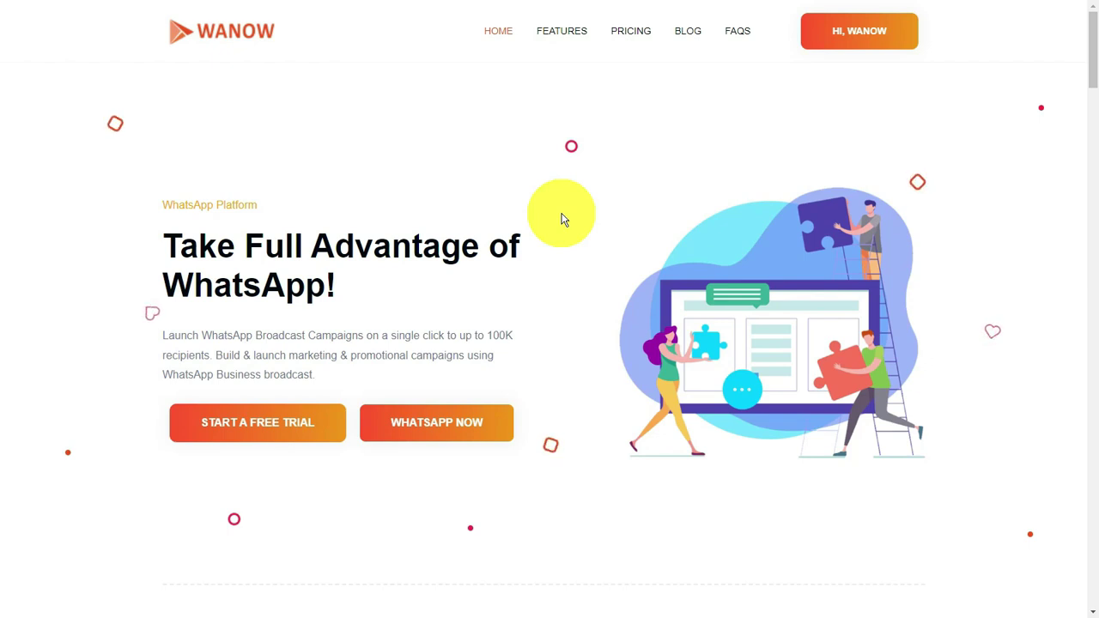
Step: Go from the WANOW home page to the logged-in account dashboard via HI, WANOW
left_click(884, 43)
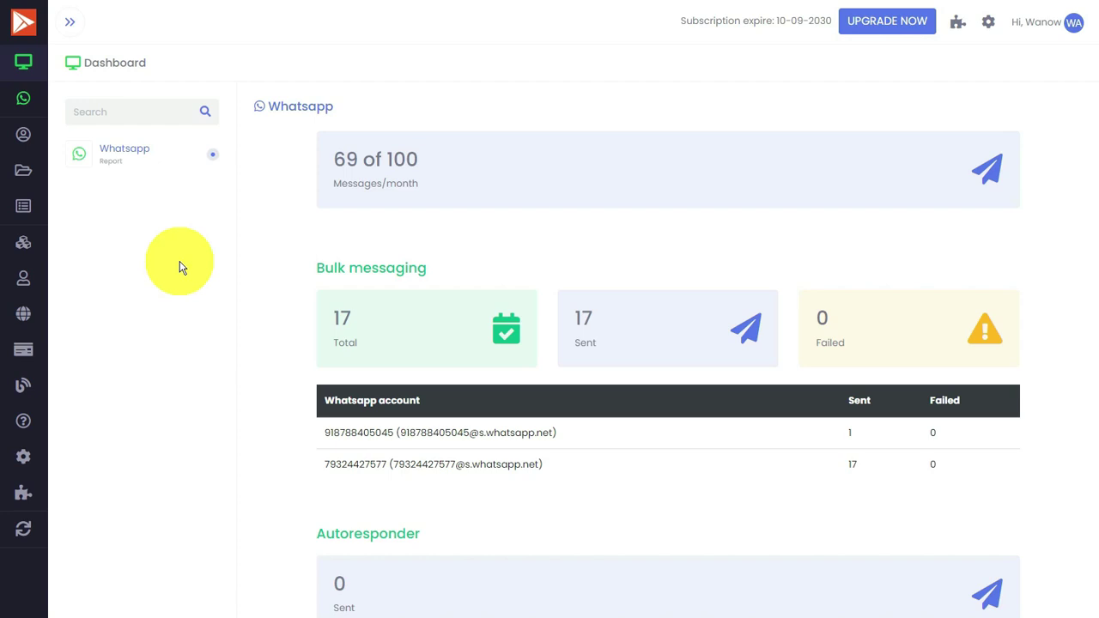
Step: Open Create campaign under Bulk messaging for the connected 79 WhatsApp account
mouse_move(43, 275)
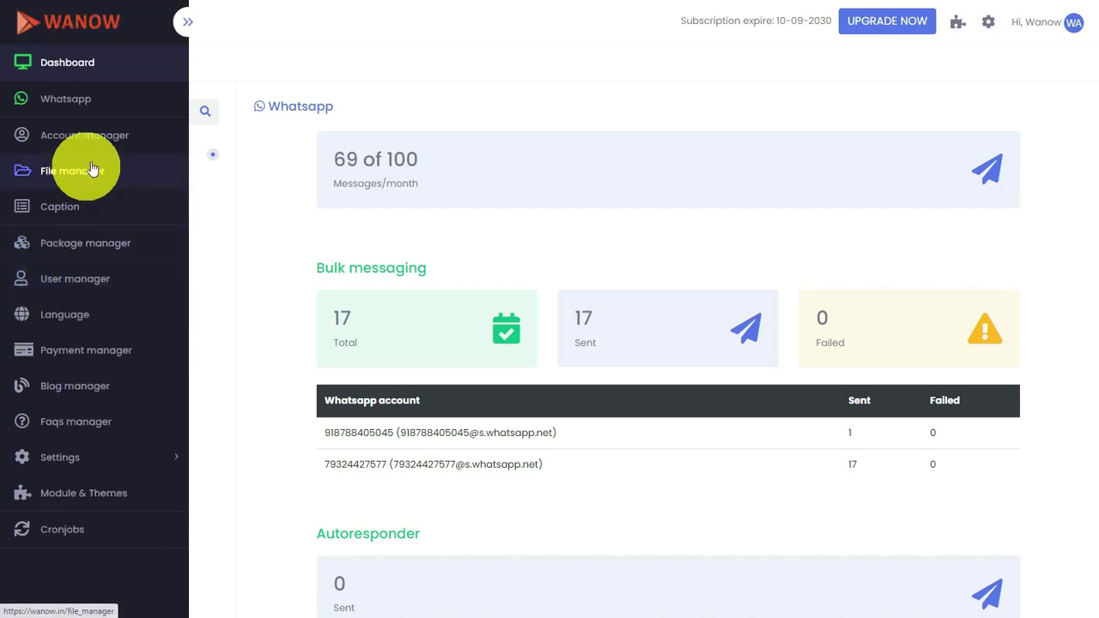
left_click(69, 98)
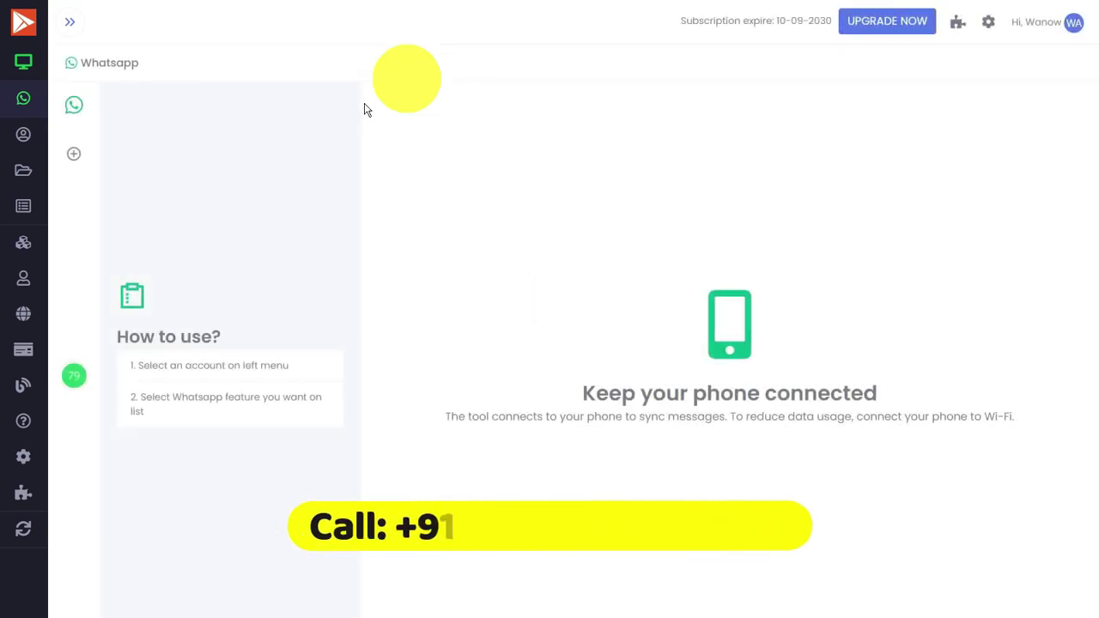
left_click(77, 380)
left_click(76, 381)
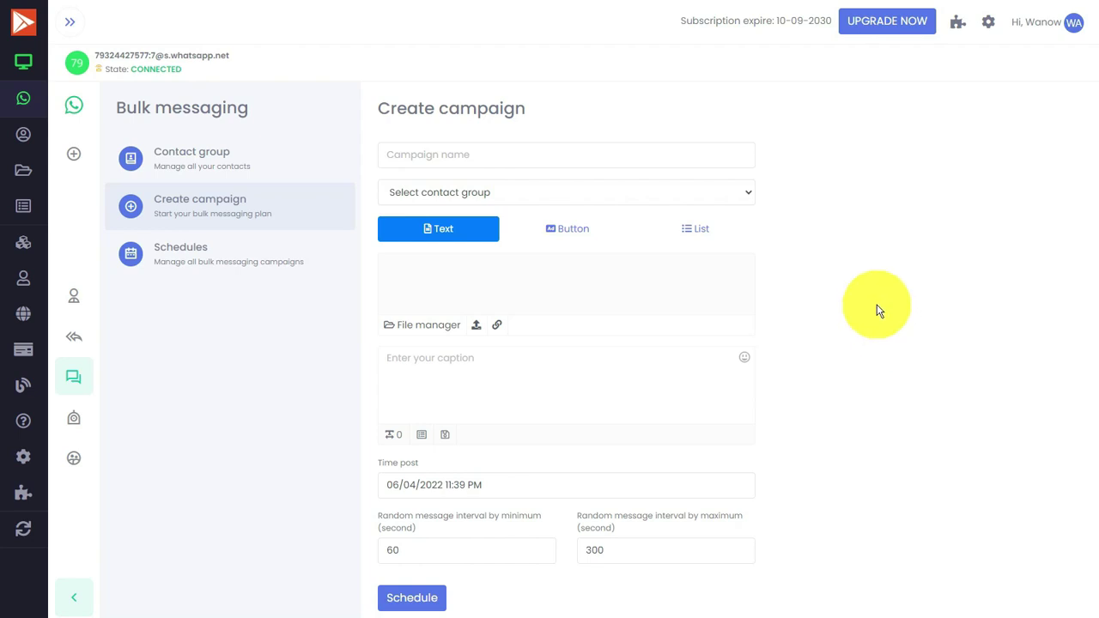
Step: Set campaign test to Button format, contact group 1, and attach the WANOW image from File manager
left_click(567, 228)
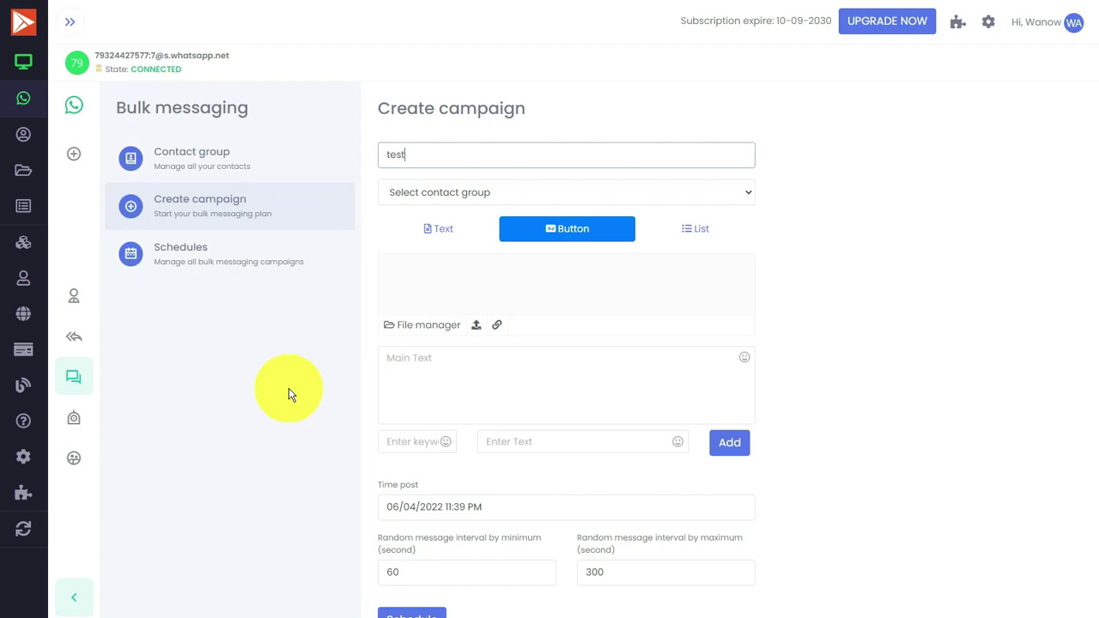
left_click(515, 192)
left_click(404, 225)
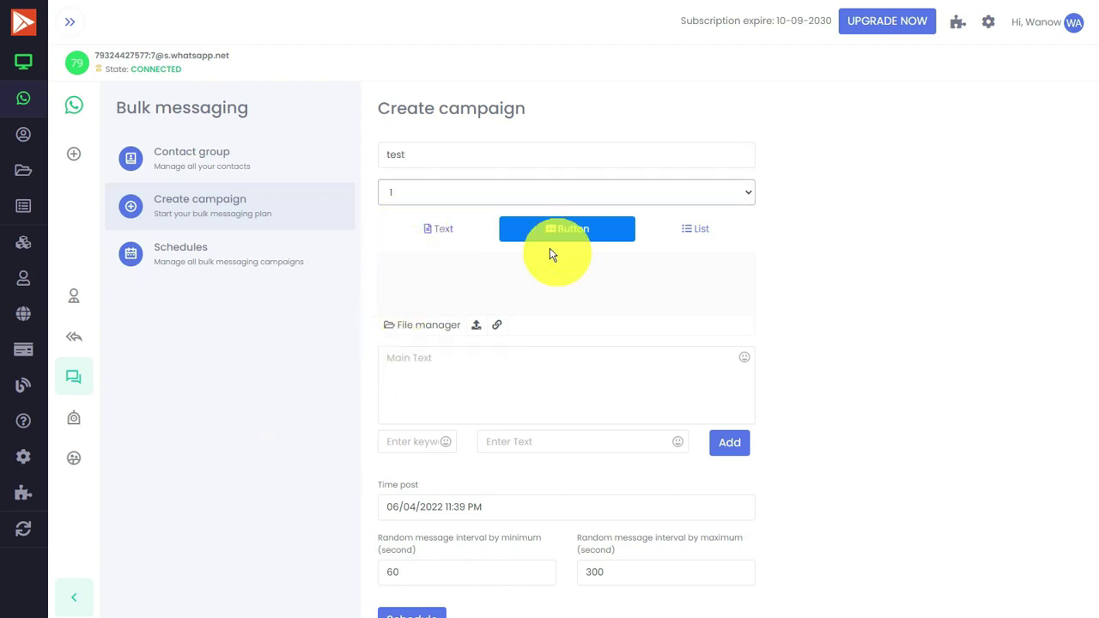
left_click(427, 325)
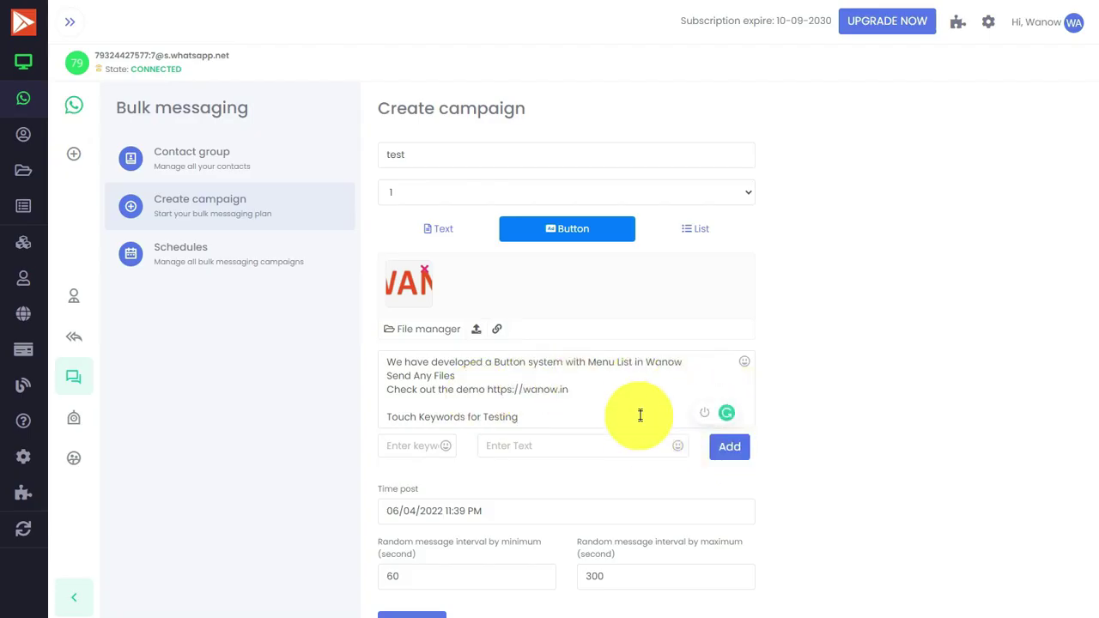
Step: Add a reply button with keyword and text Contact
scroll(772, 412, "down", 1)
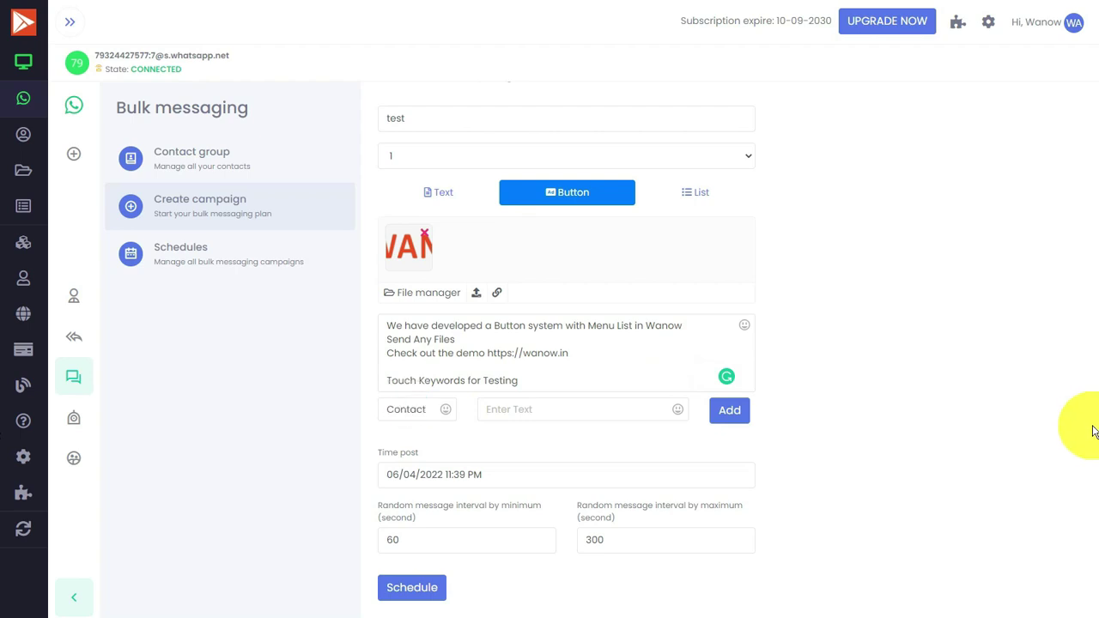
left_click(540, 411)
double_click(404, 410)
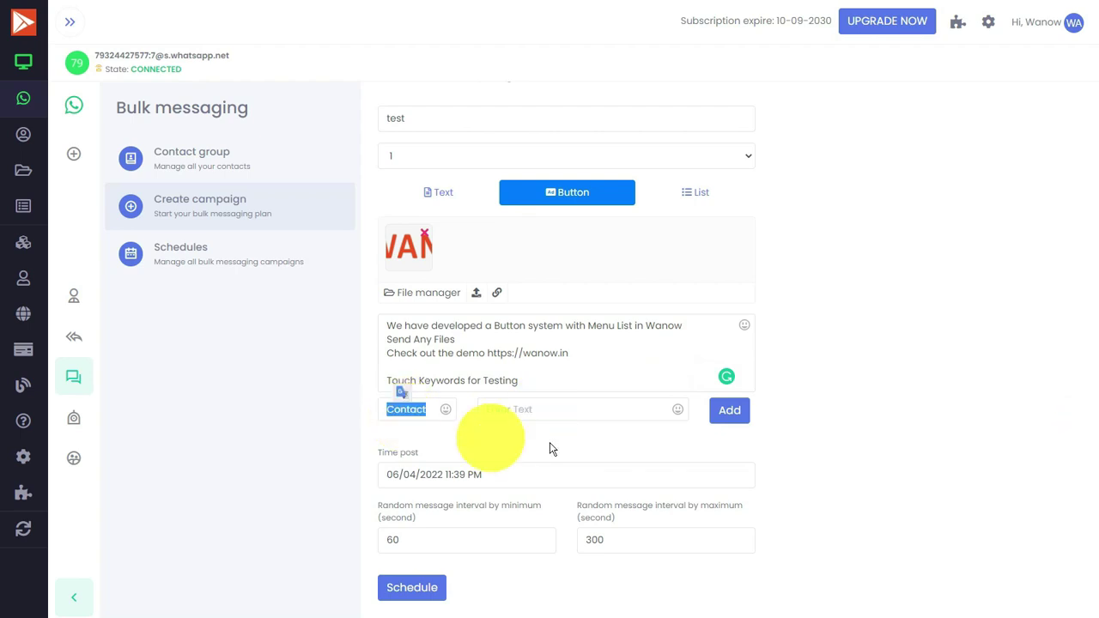
left_click(563, 415)
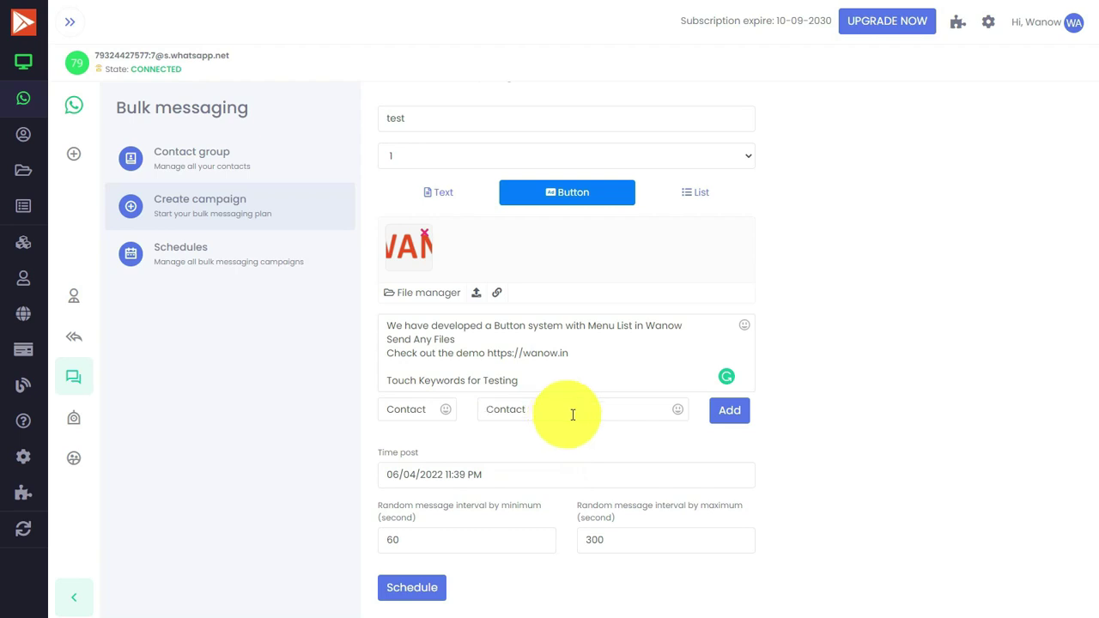
left_click(729, 411)
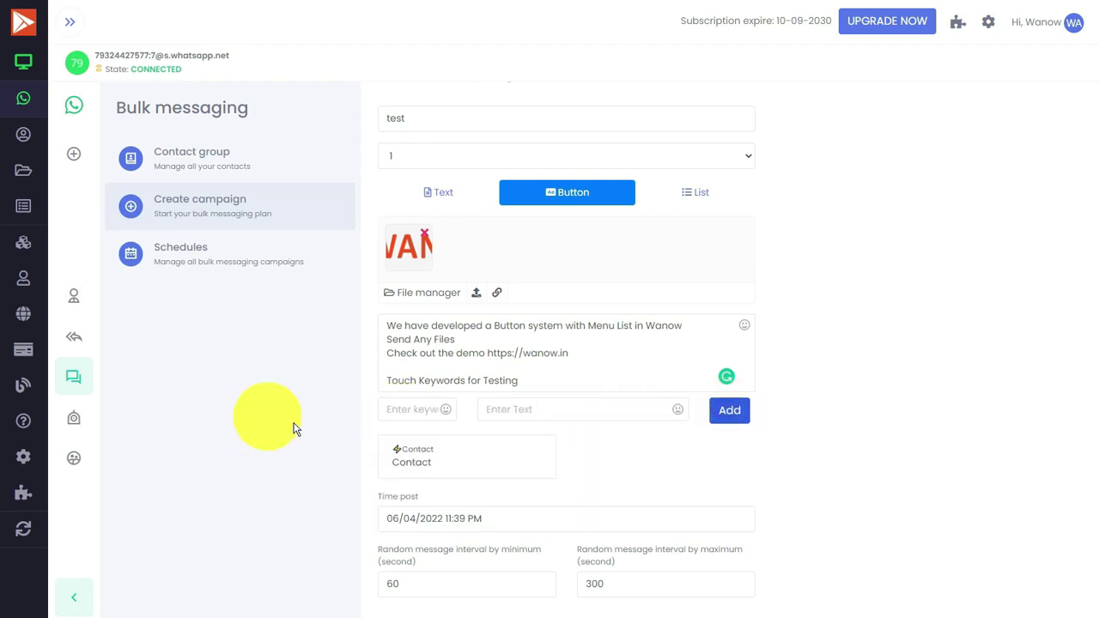
Step: Add the Menu and Color reply buttons, each with matching keyword and button text
left_click(400, 415)
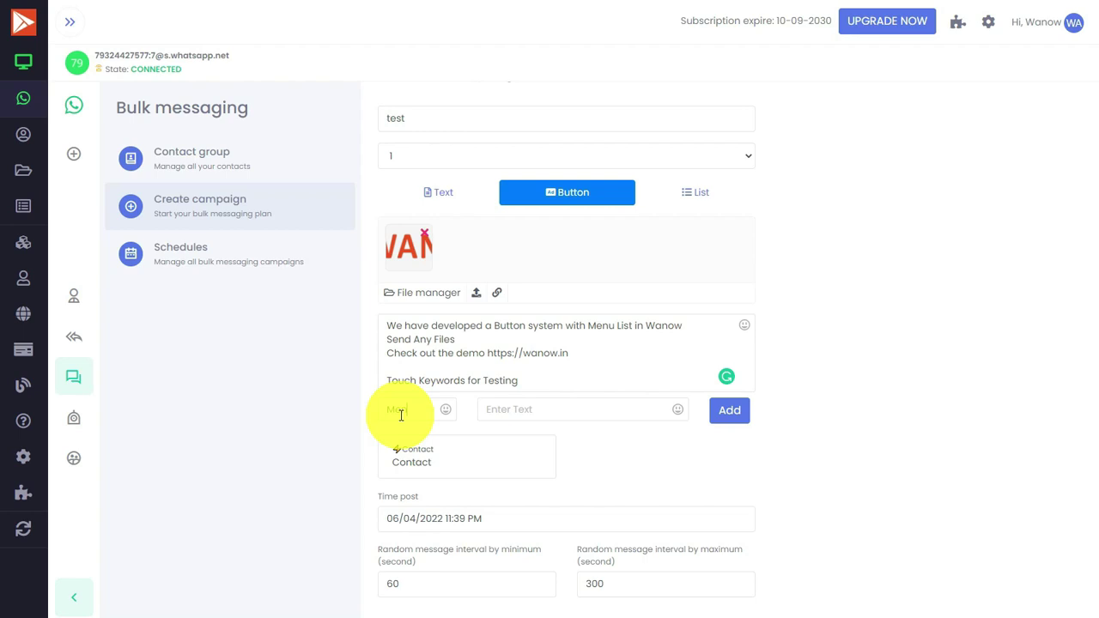
type("Menu")
key("Tab")
type("Menu")
key("Return")
left_click(400, 410)
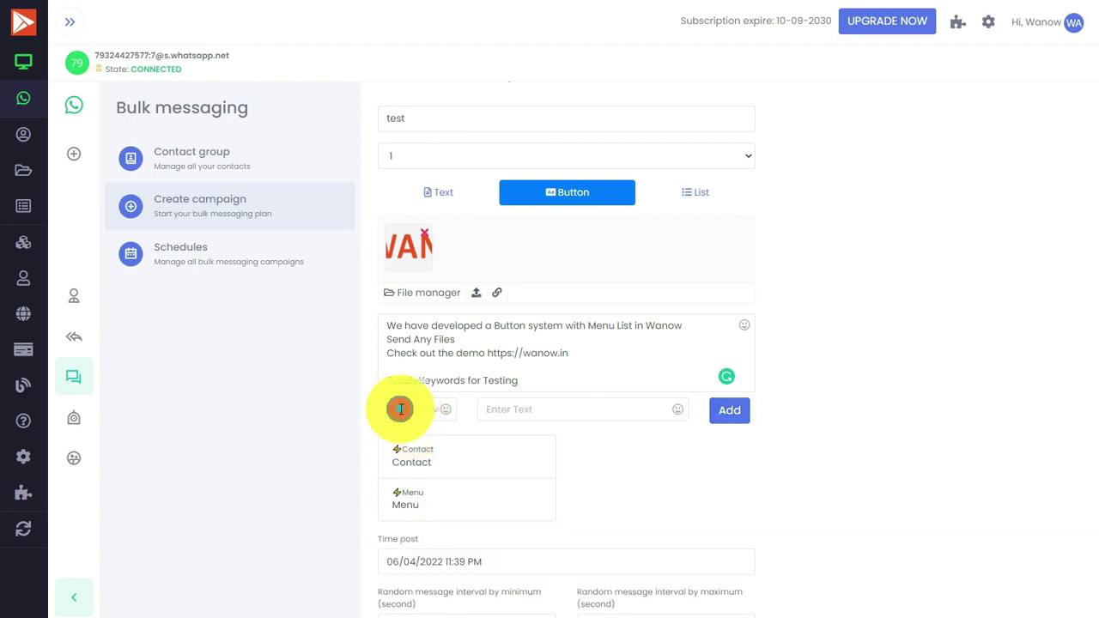
type("color")
left_click(569, 406)
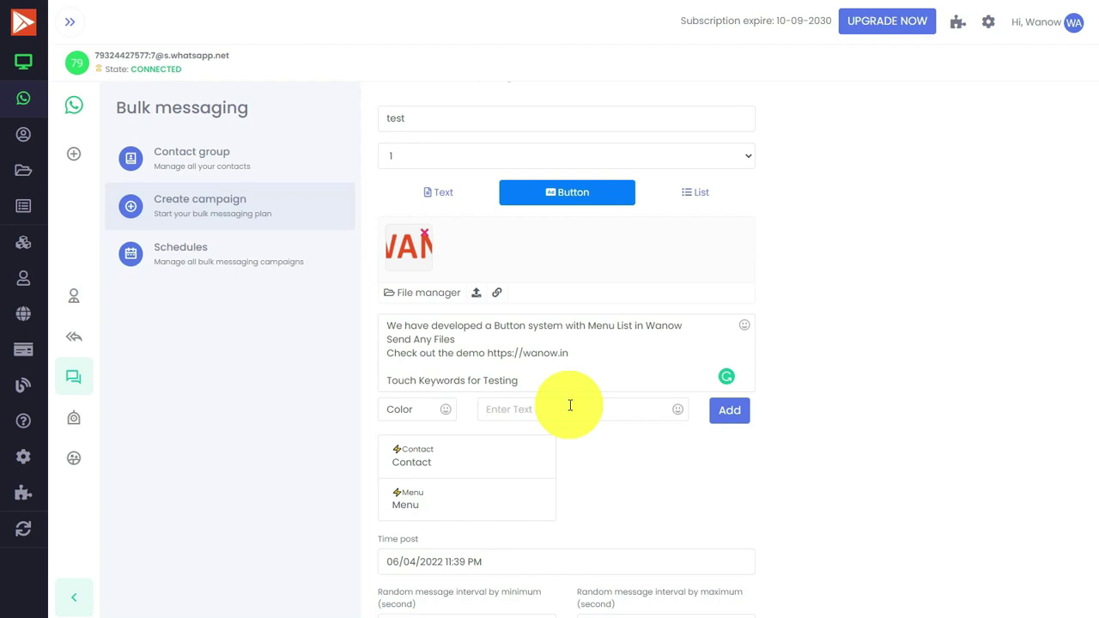
type("Color")
key("Return")
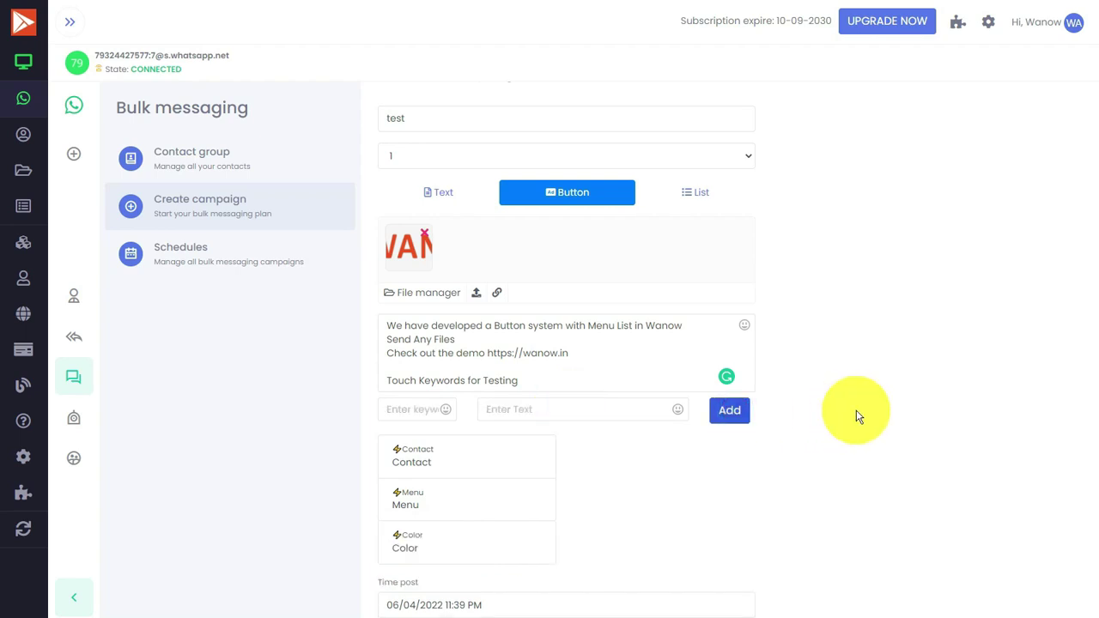
scroll(367, 547, "down", 2)
Step: Set both message intervals to 05 seconds, schedule the test campaign, and check delivery in WhatsApp
type("5")
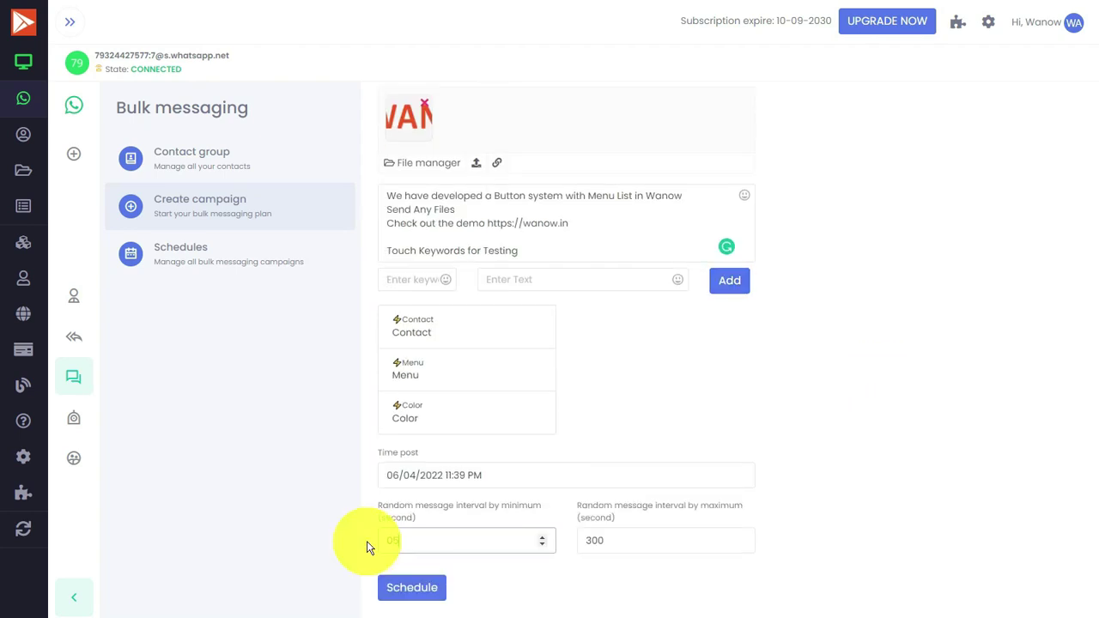
double_click(619, 545)
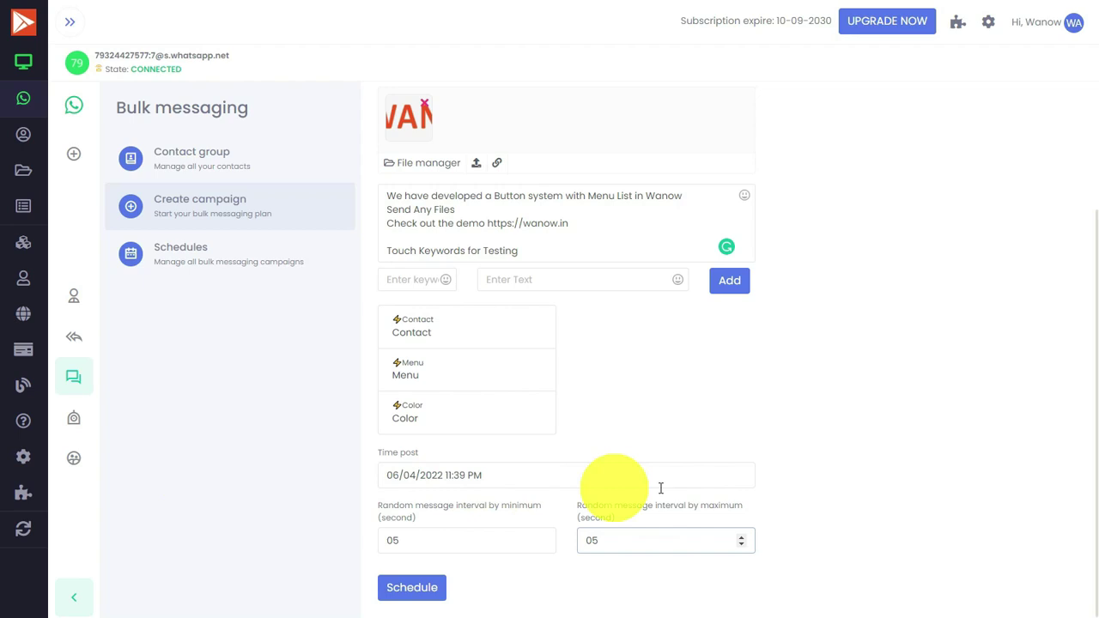
left_click(414, 589)
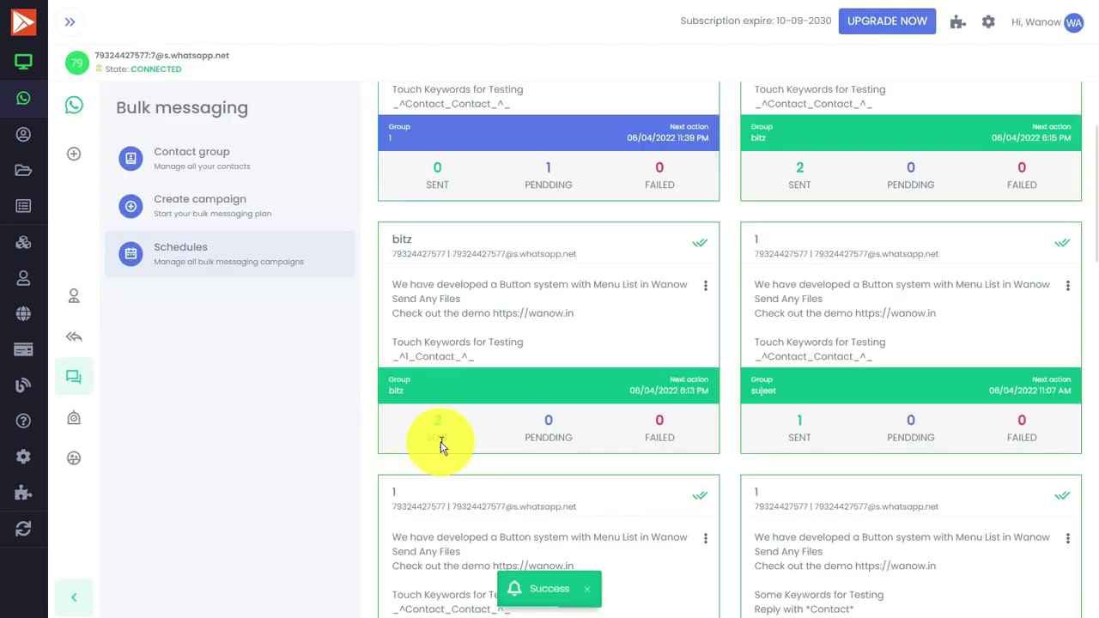
scroll(441, 441, "up", 2)
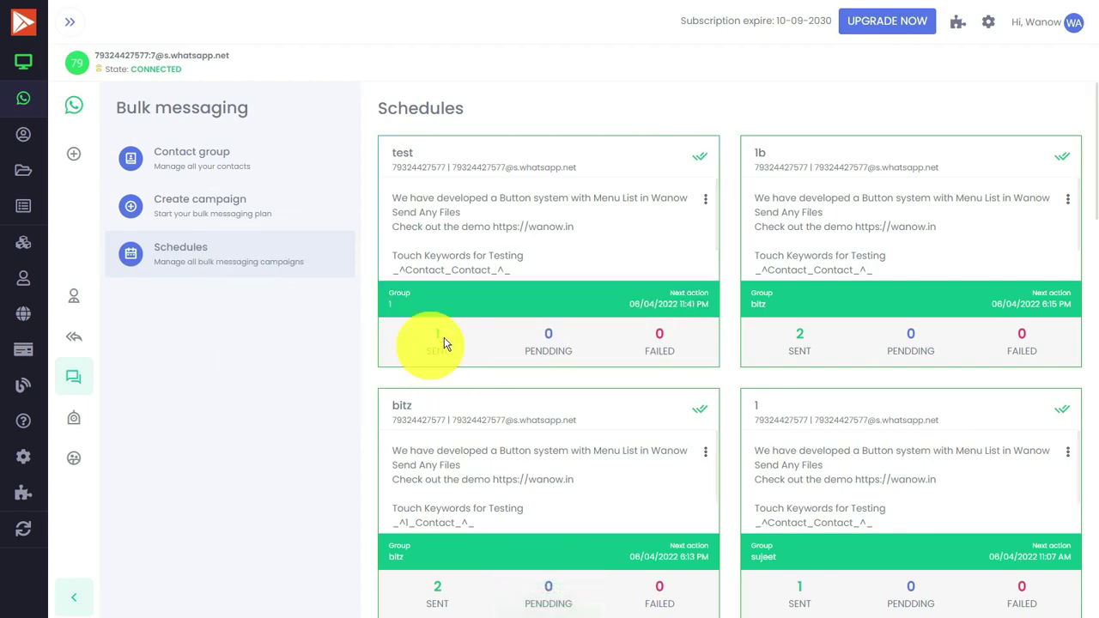
key("alt+Tab")
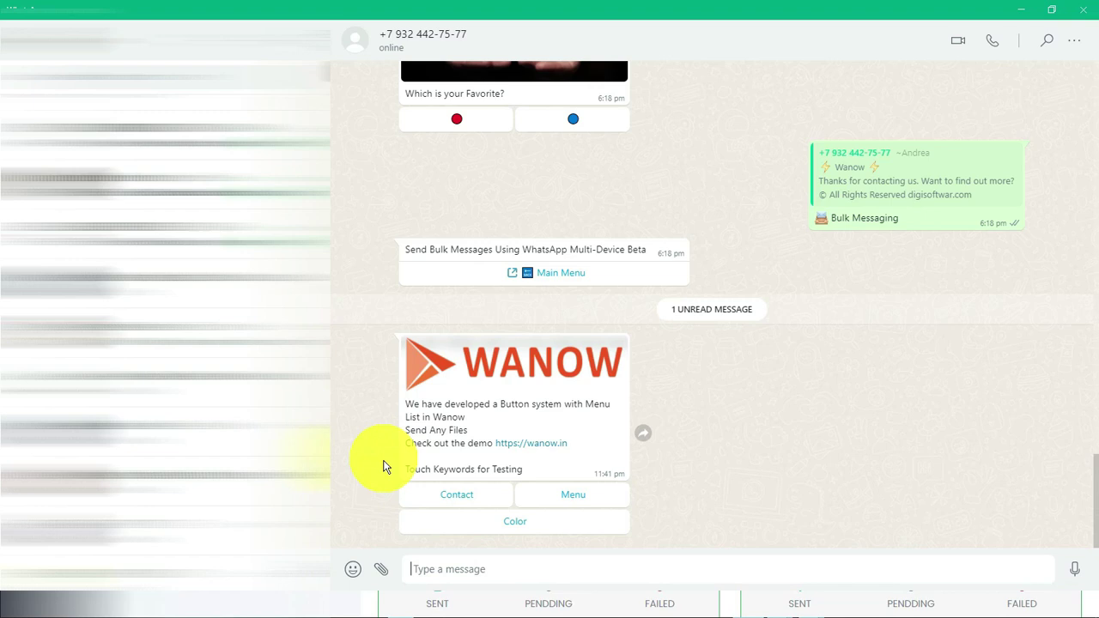
Step: Reply Contact to the bot and follow its Visit Our Website link
left_click(463, 500)
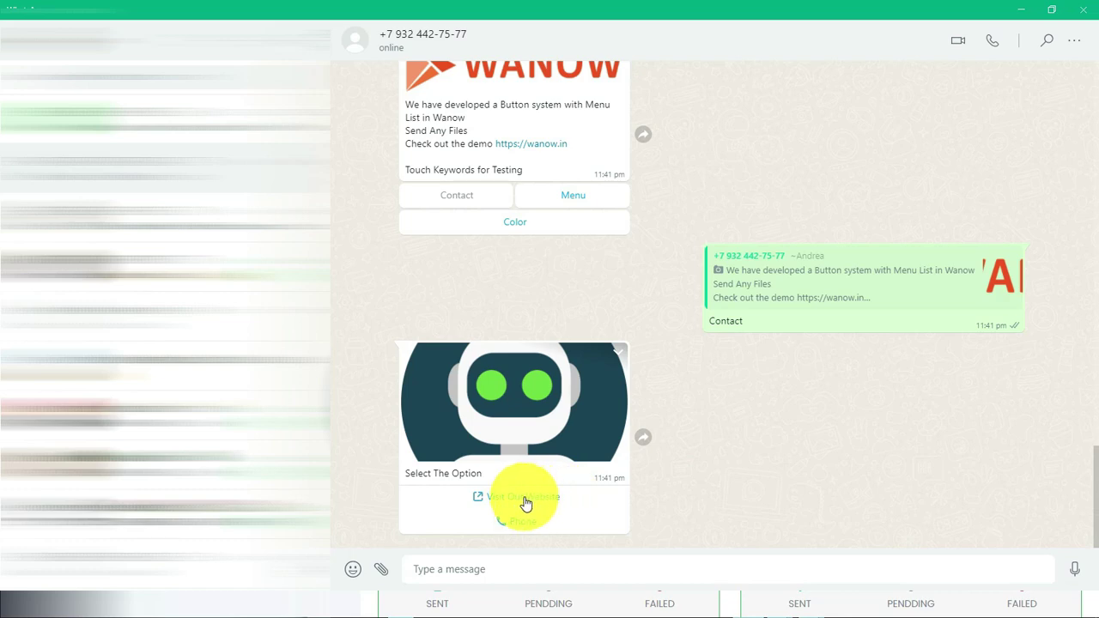
left_click(525, 504)
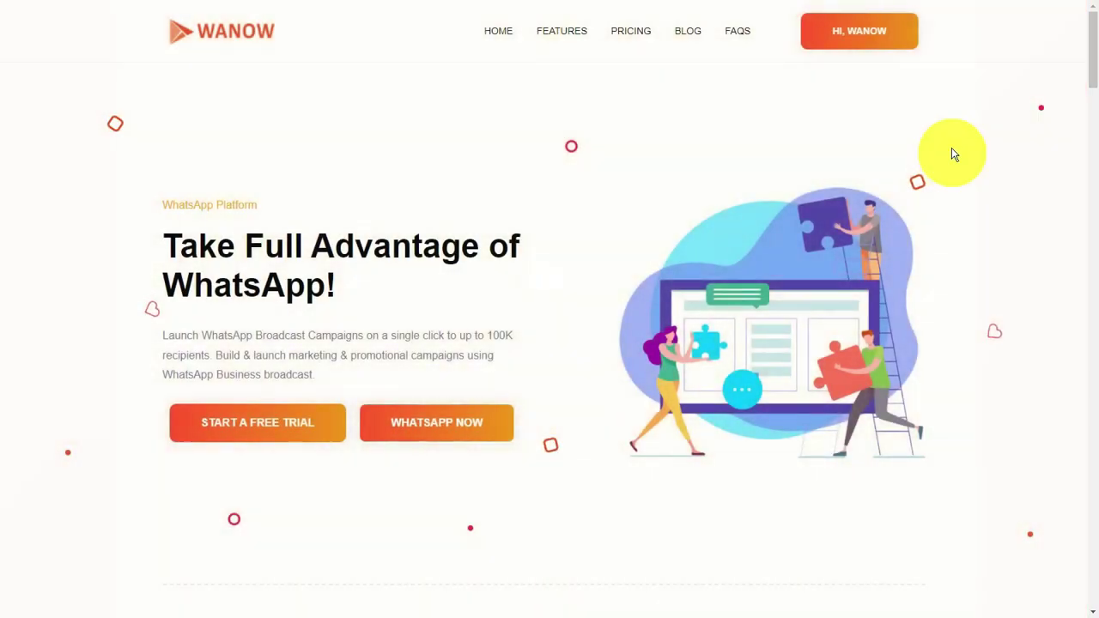
Step: Return from the opened wanow.in site to the WhatsApp chat
key("alt+Tab")
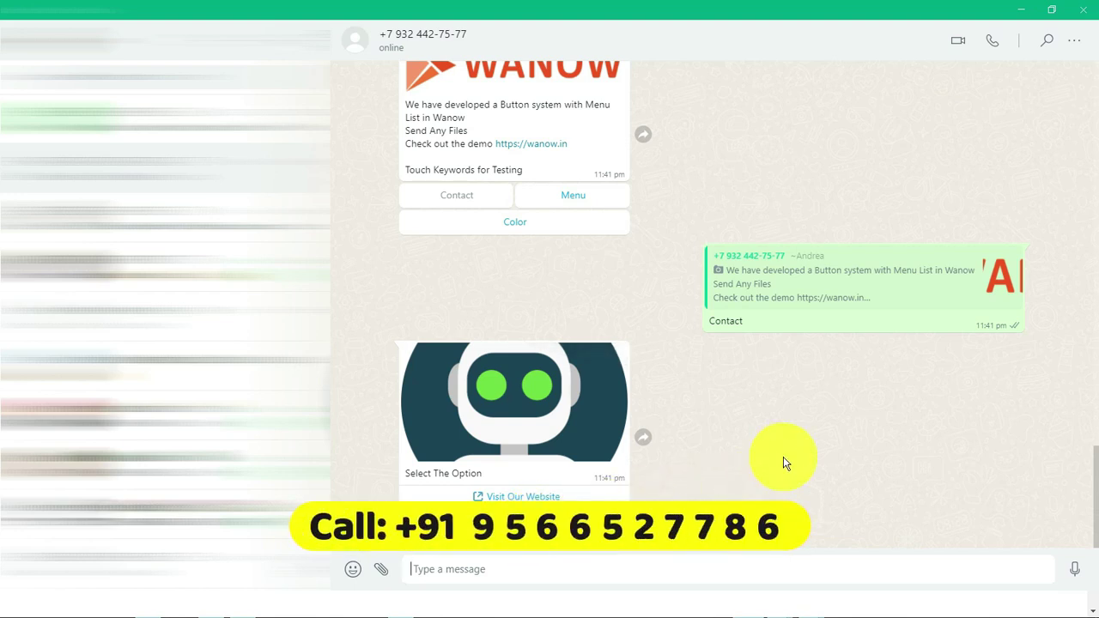
Step: Reply Menu to the bot and open the Press Here list in its Wanow message
left_click(581, 202)
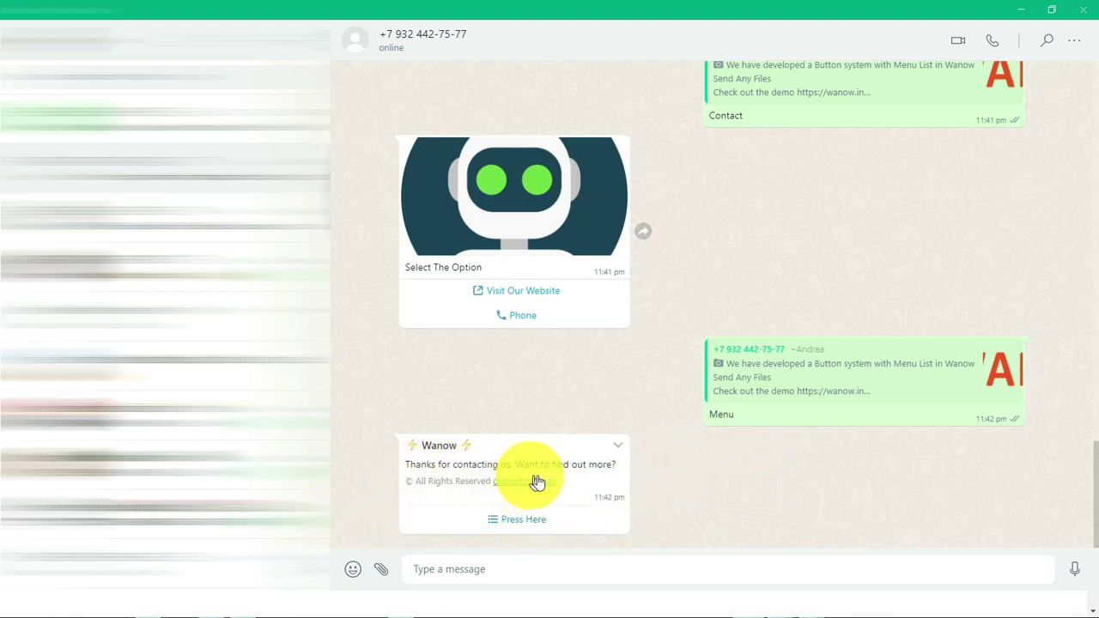
left_click_drag(413, 481, 368, 544)
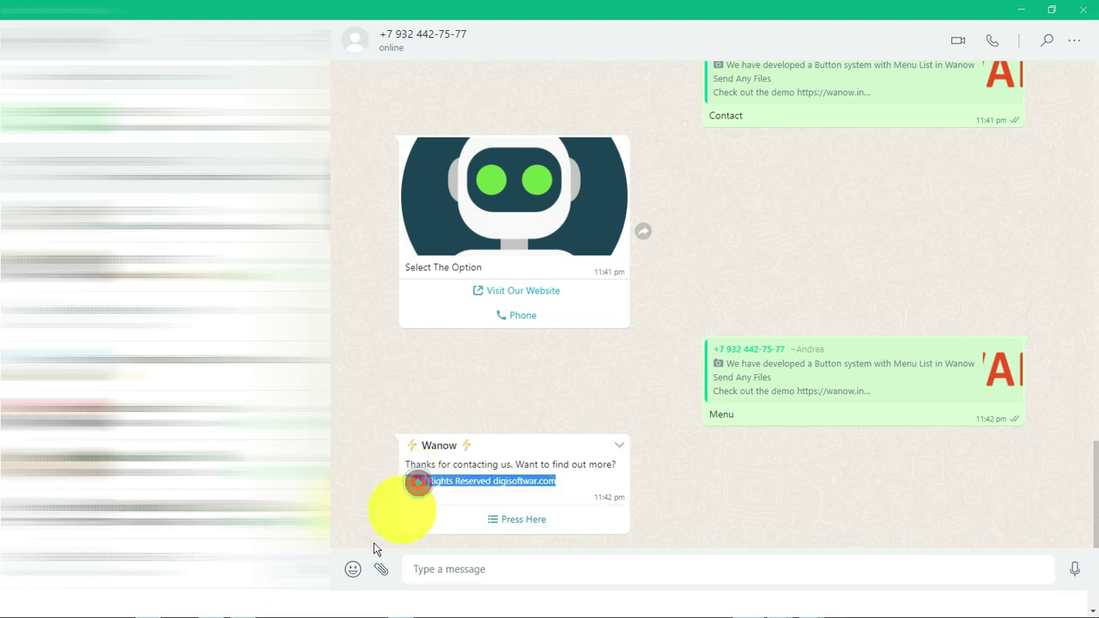
left_click(531, 526)
left_click(530, 524)
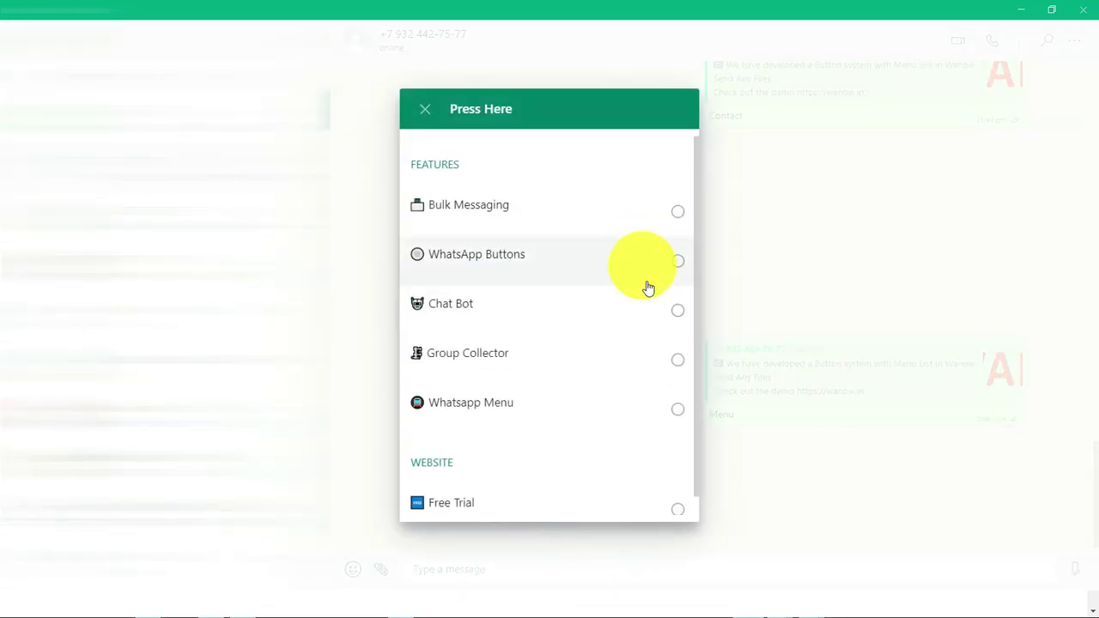
Step: Choose Bulk Messaging from the Press Here list and send it to the bot
scroll(575, 343, "down", 1)
scroll(584, 343, "up", 1)
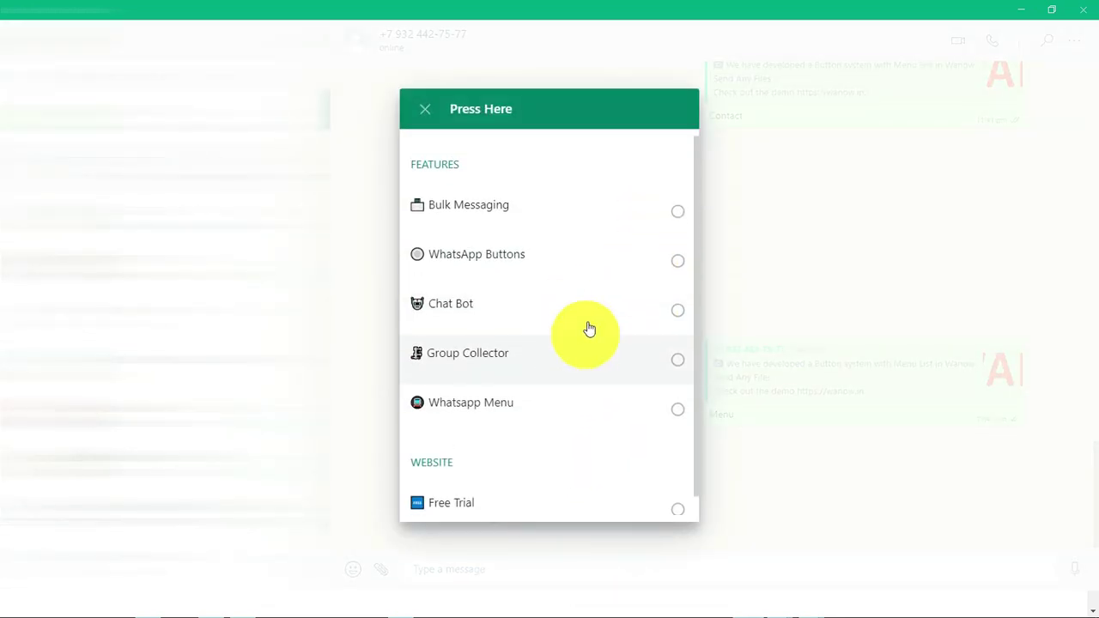
left_click(676, 214)
left_click(658, 481)
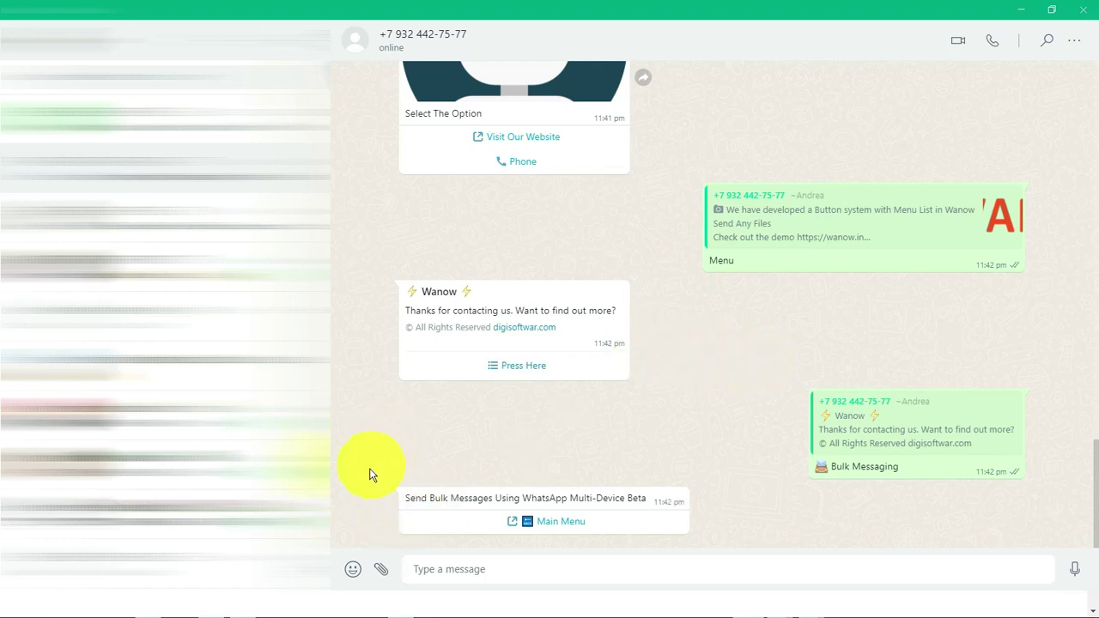
Step: Dismiss the Main Menu link prompt and reply Color to the bot
left_click(548, 524)
left_click(571, 344)
scroll(441, 439, "up", 3)
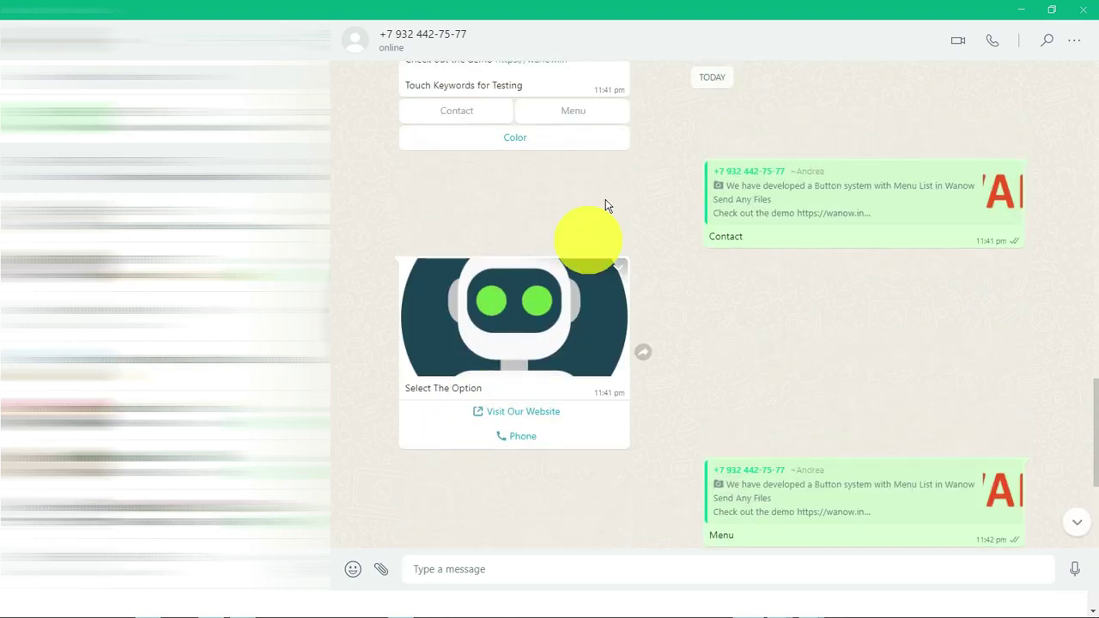
left_click(531, 135)
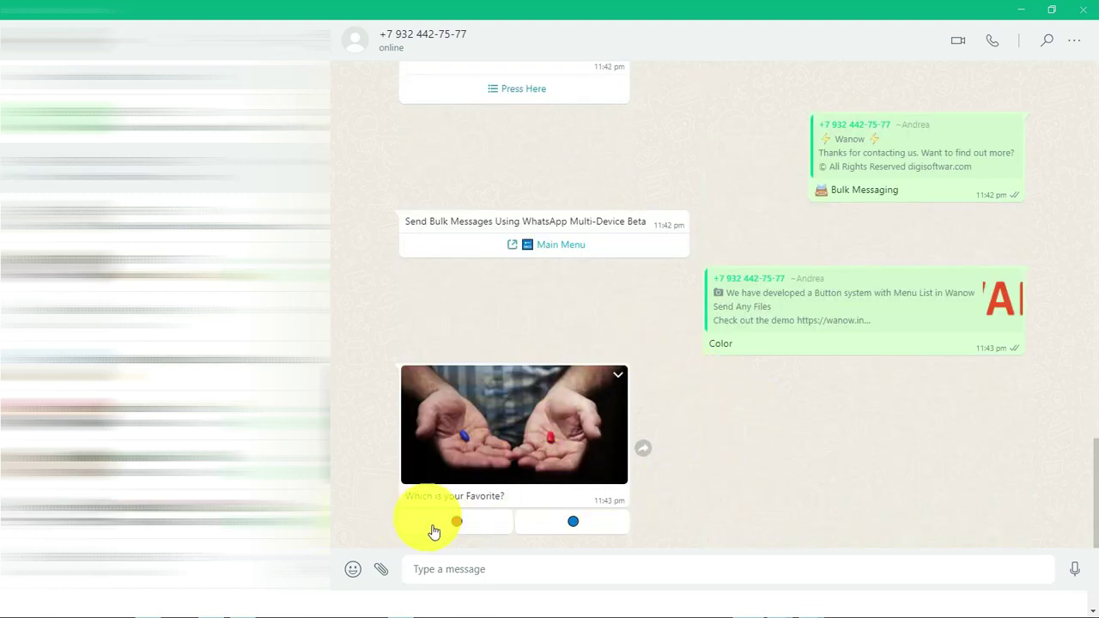
Step: Answer 'Which is your Favorite?' with blue, then red, and minimize WhatsApp to show the WANOW site
left_click(541, 520)
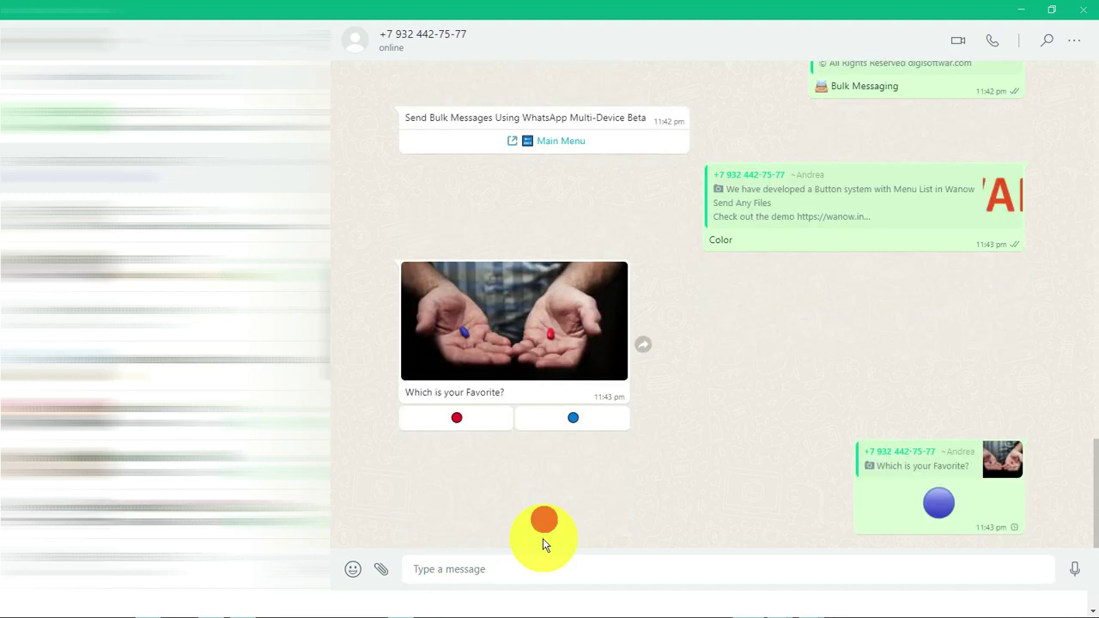
left_click(473, 454)
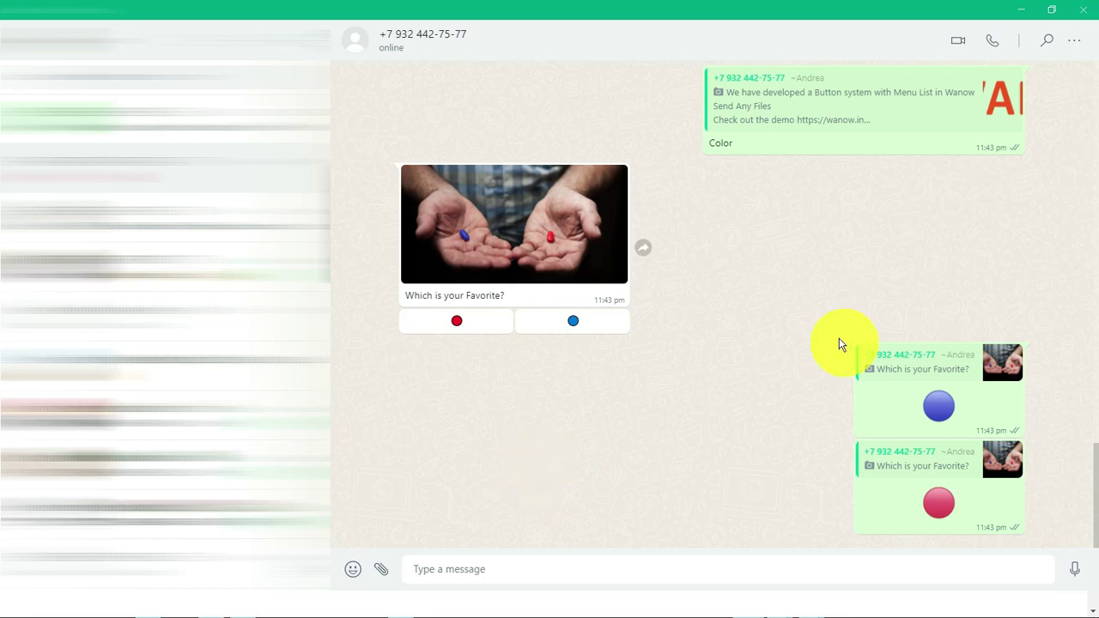
left_click(1021, 9)
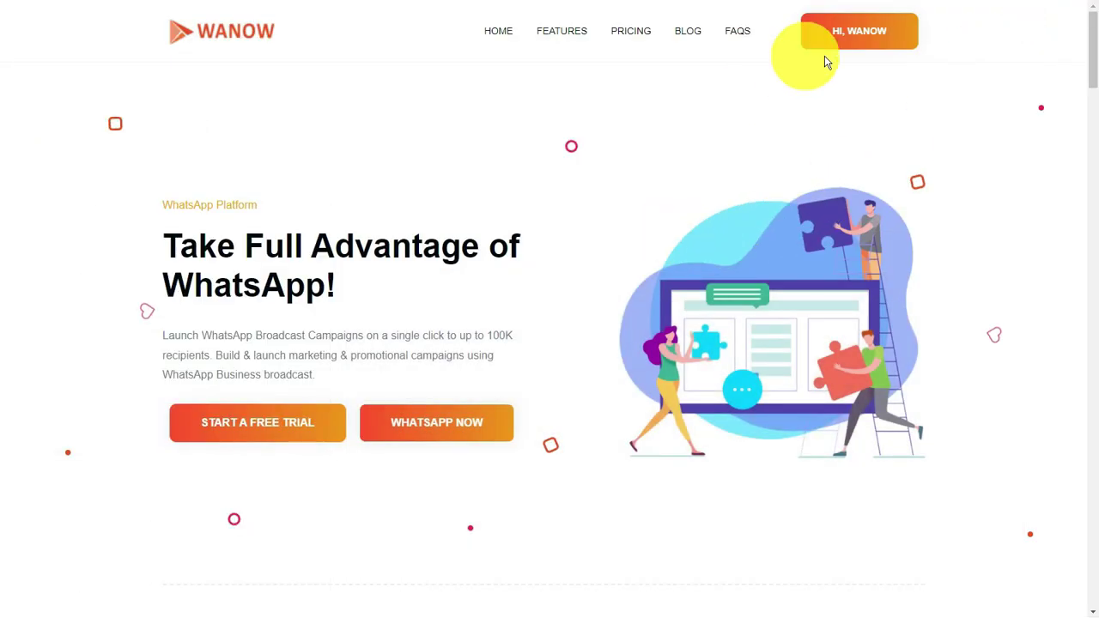
Step: Open the WANOW dashboard from the HI, WANOW link to reach the chatbot rules
left_click(882, 45)
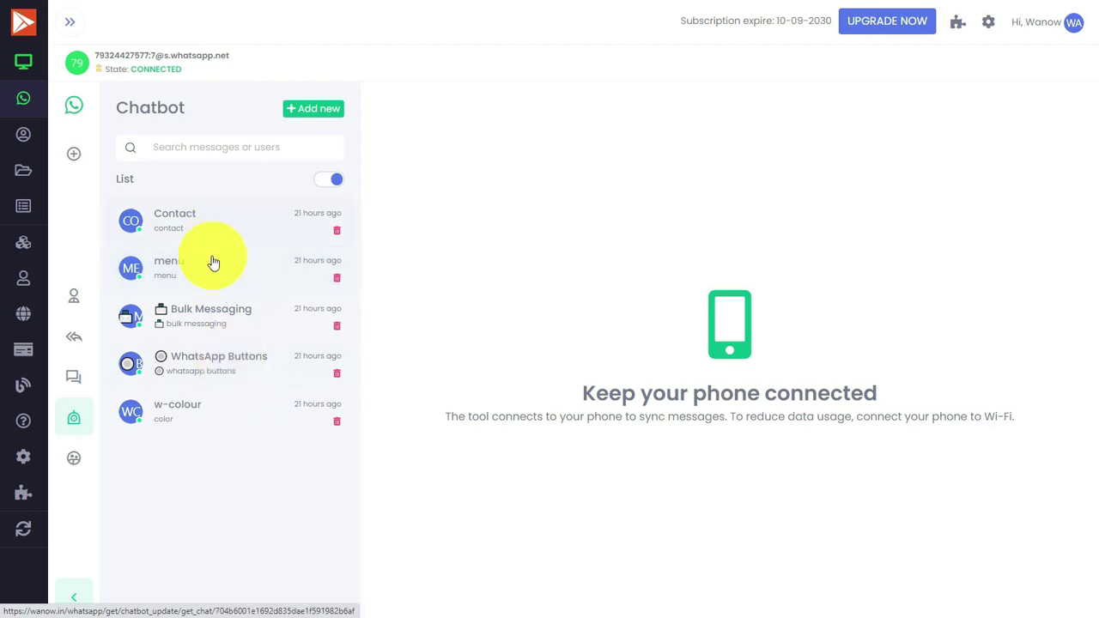
Step: Open the Contact chatbot rule and inspect its keyword, contact
left_click(211, 227)
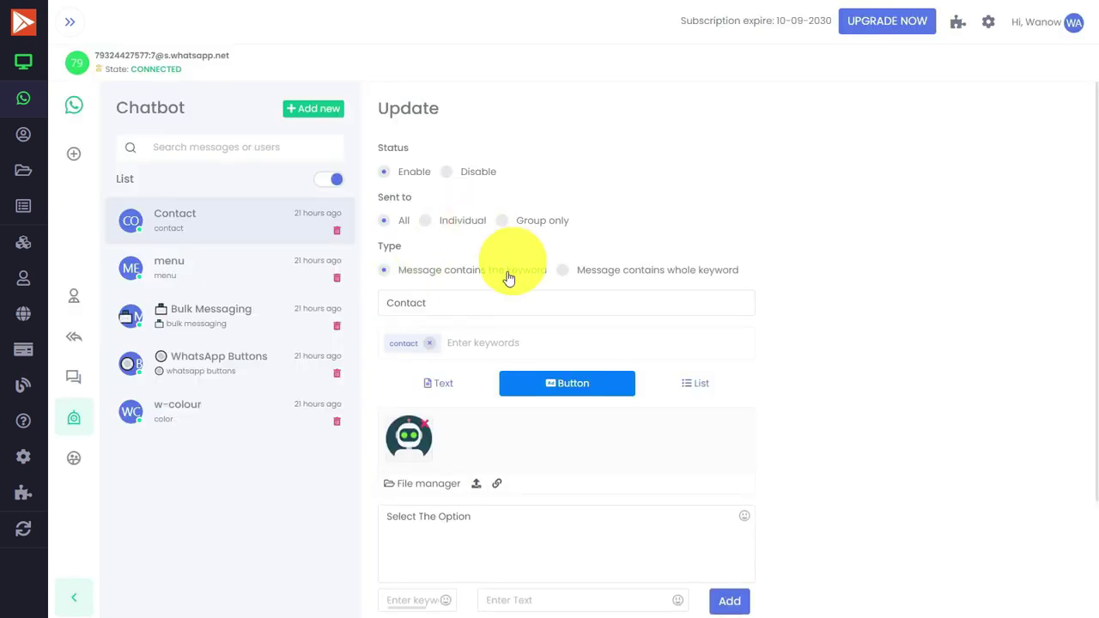
left_click(451, 303)
left_click(483, 344)
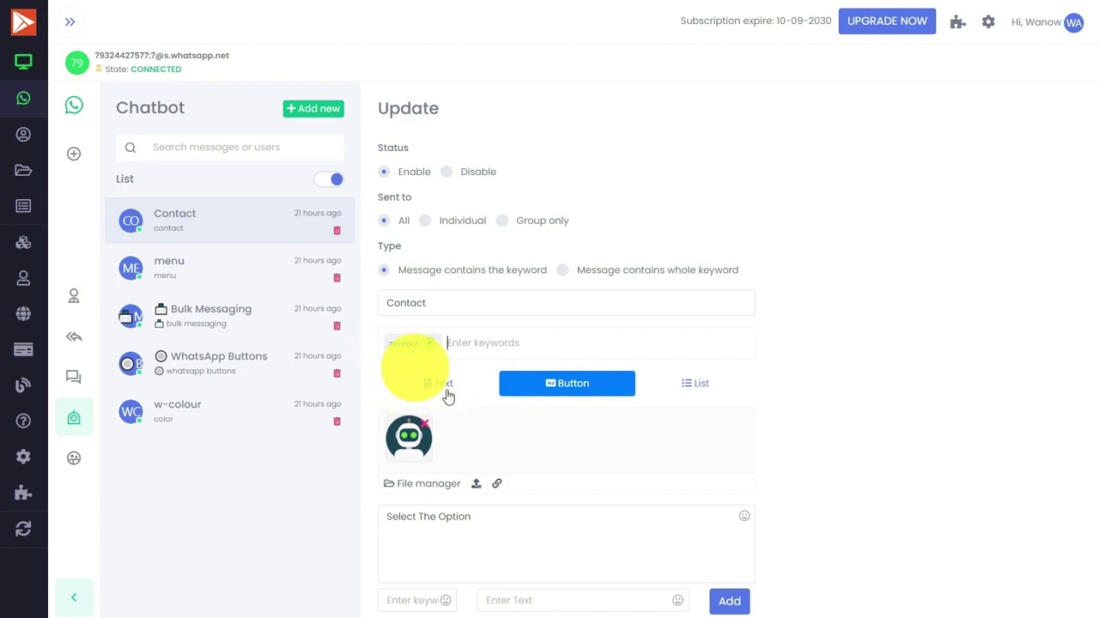
scroll(541, 456, "down", 1)
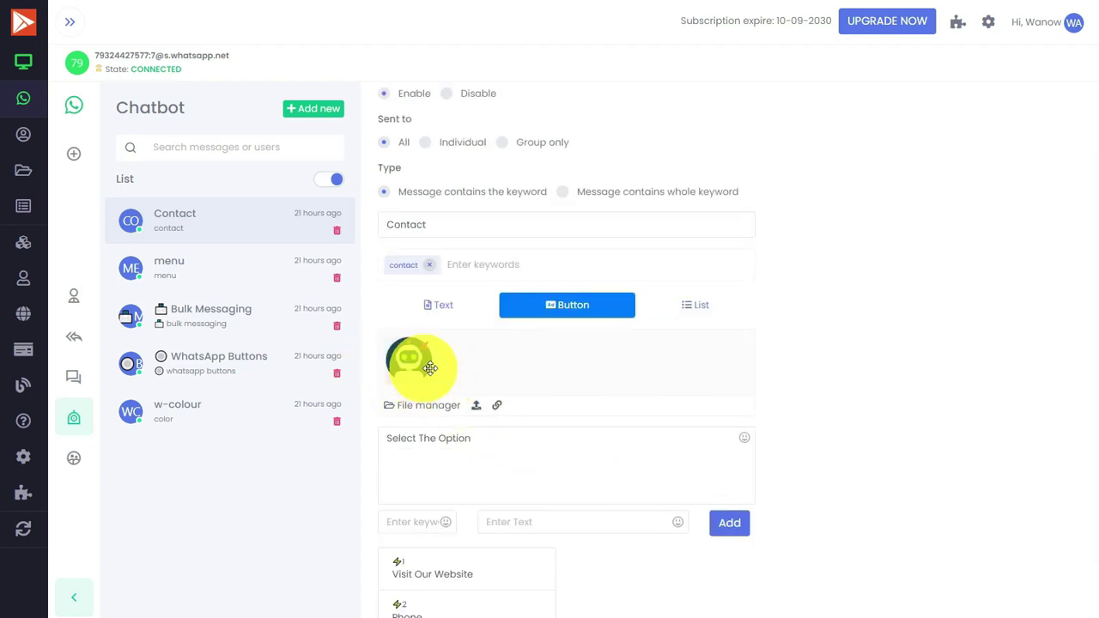
Step: Review the 'Select The Option' button reply message and its button keyword entries
left_click_drag(429, 367, 450, 449)
left_click(483, 471)
scroll(502, 515, "down", 1)
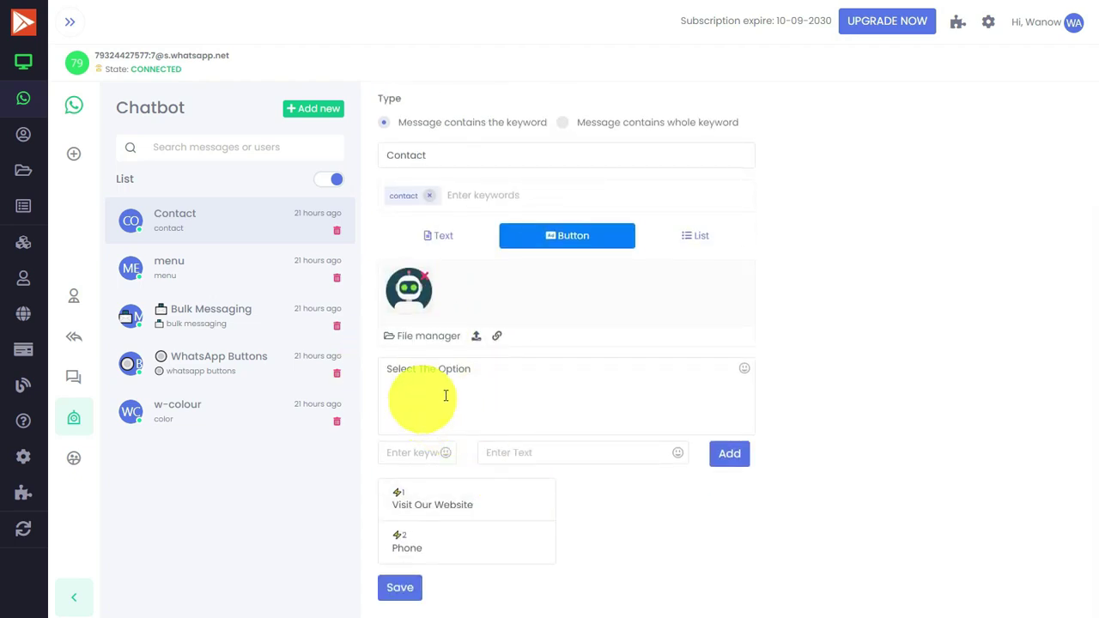
left_click(522, 368)
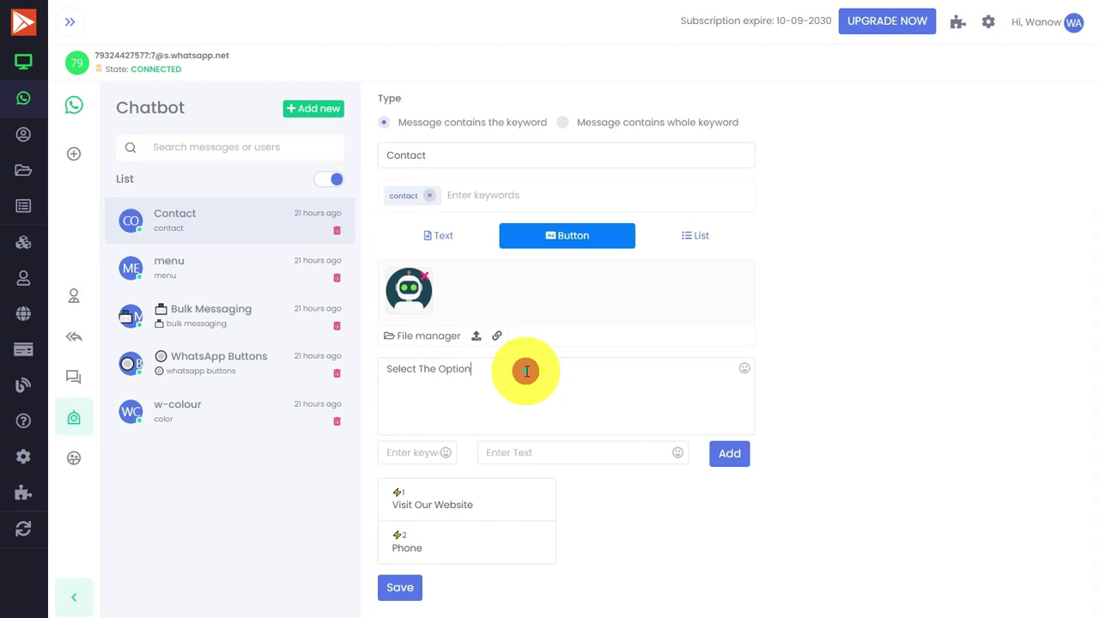
left_click(408, 451)
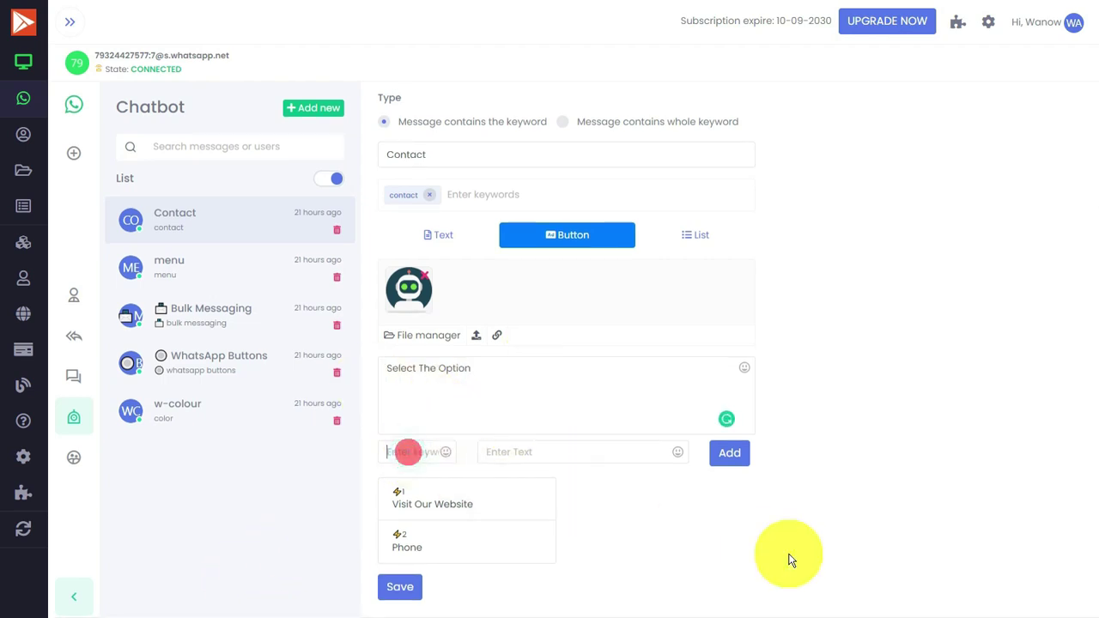
left_click(396, 462)
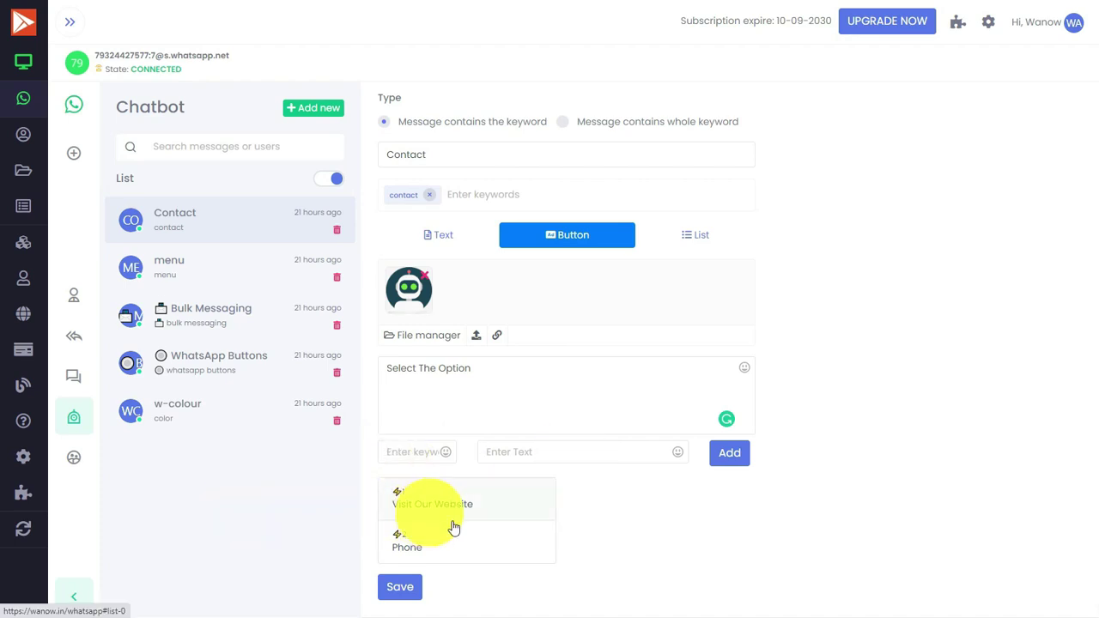
left_click(479, 513)
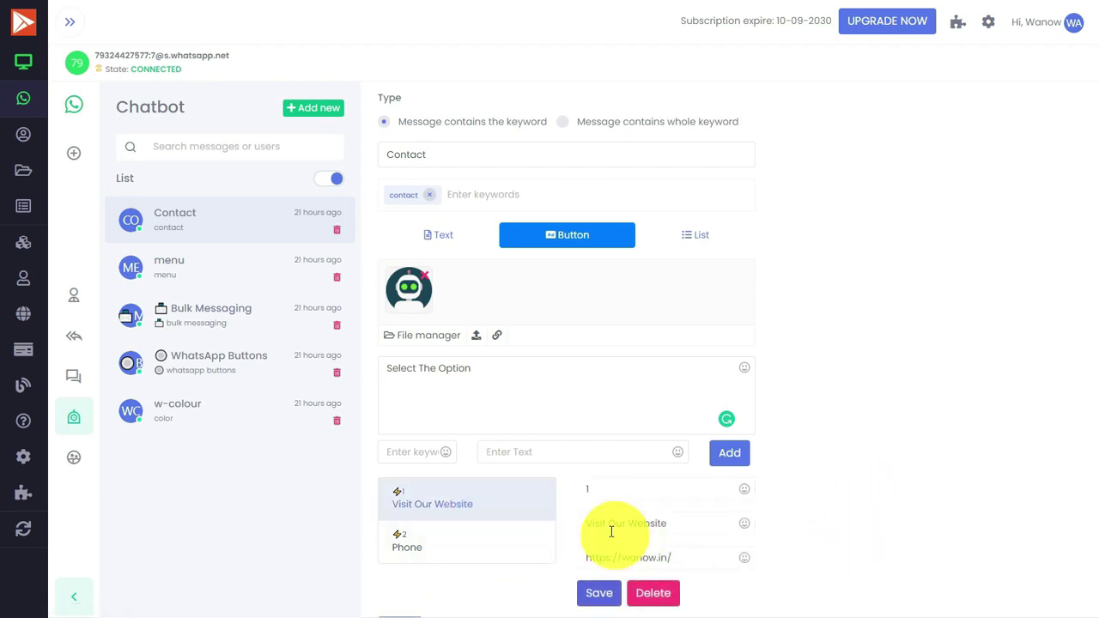
left_click(650, 558)
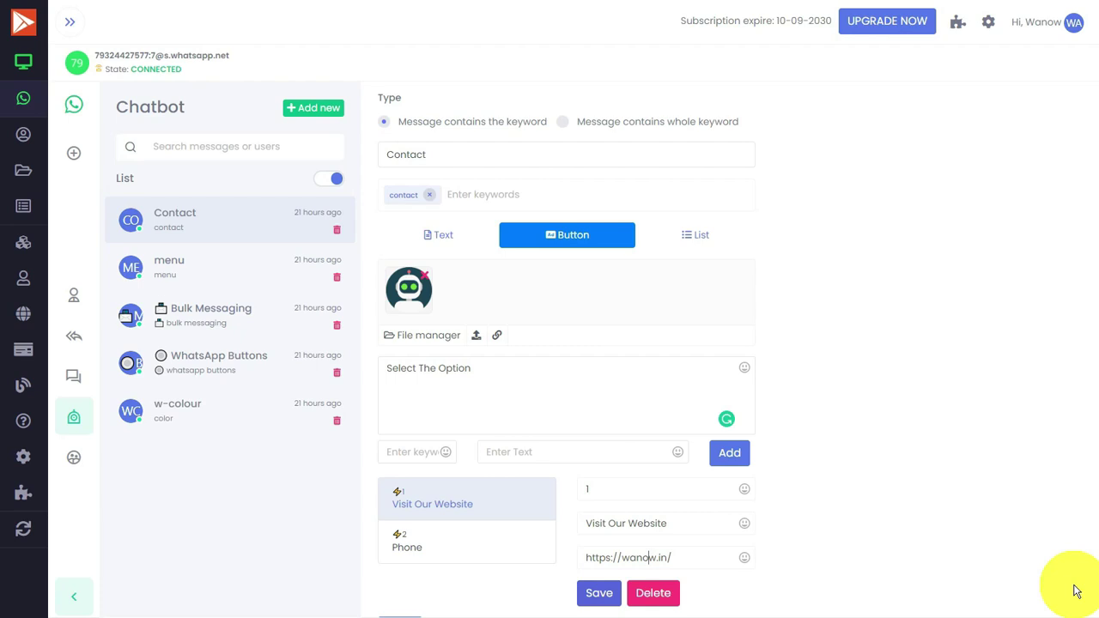
left_click(478, 546)
scroll(965, 438, "down", 1)
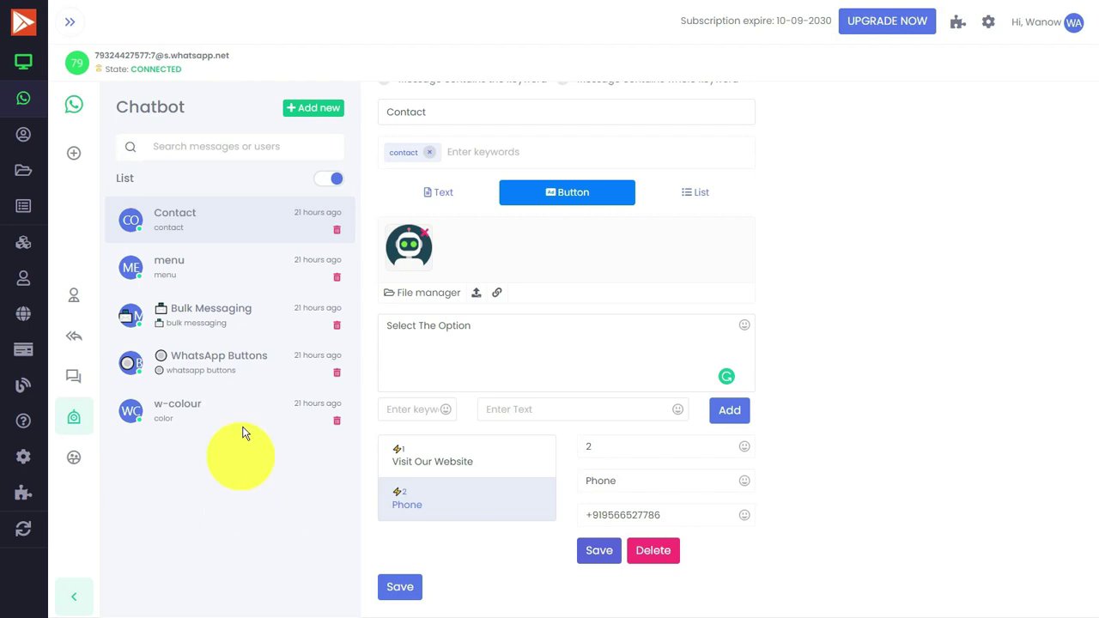
Step: Open the menu rule and review its keyword, 'Thanks for contacting us…' body, footer and Press Here text
left_click(202, 274)
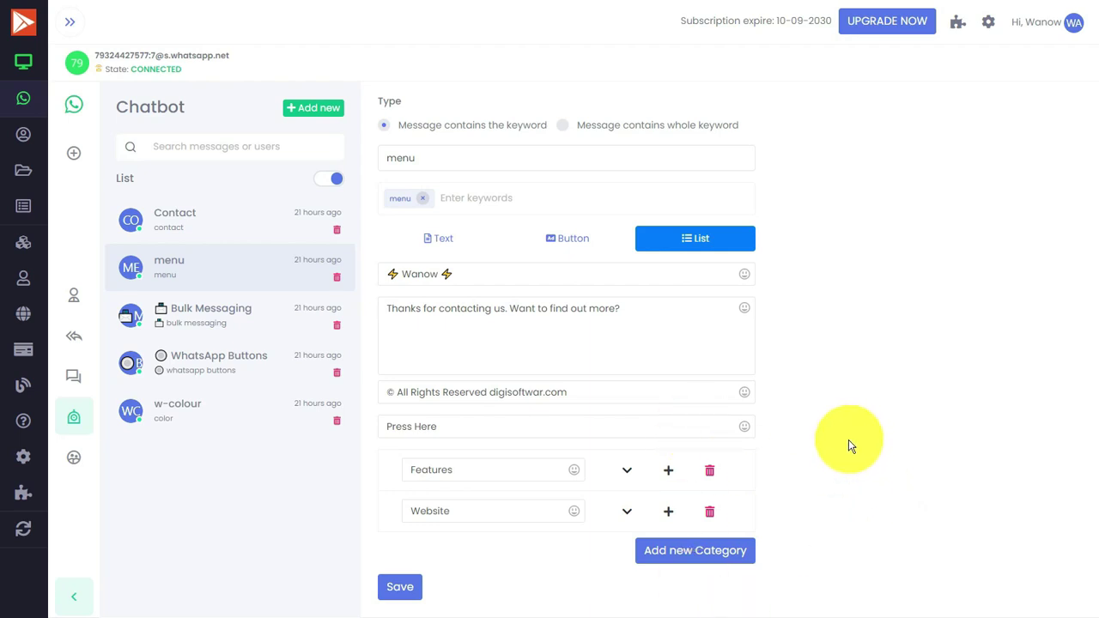
left_click(422, 197)
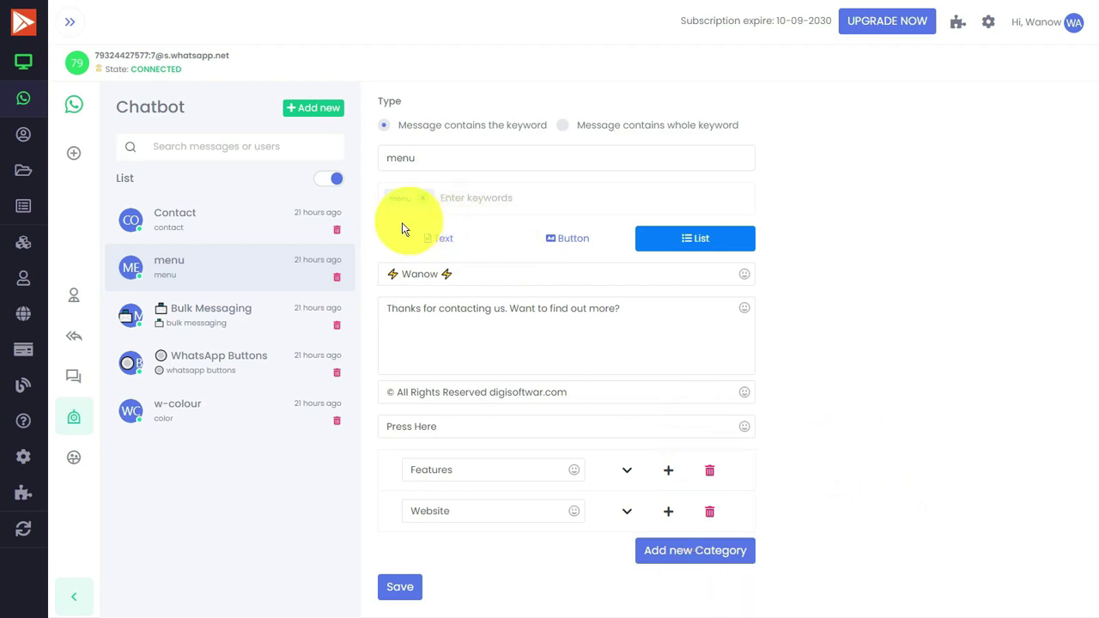
left_click(462, 197)
left_click(653, 307)
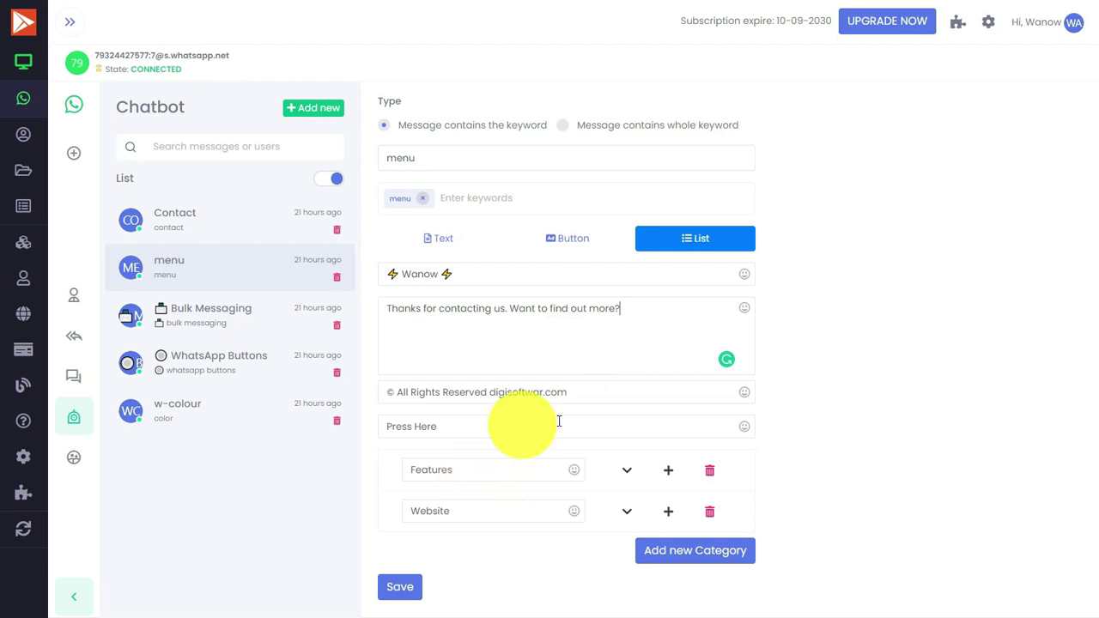
left_click(589, 392)
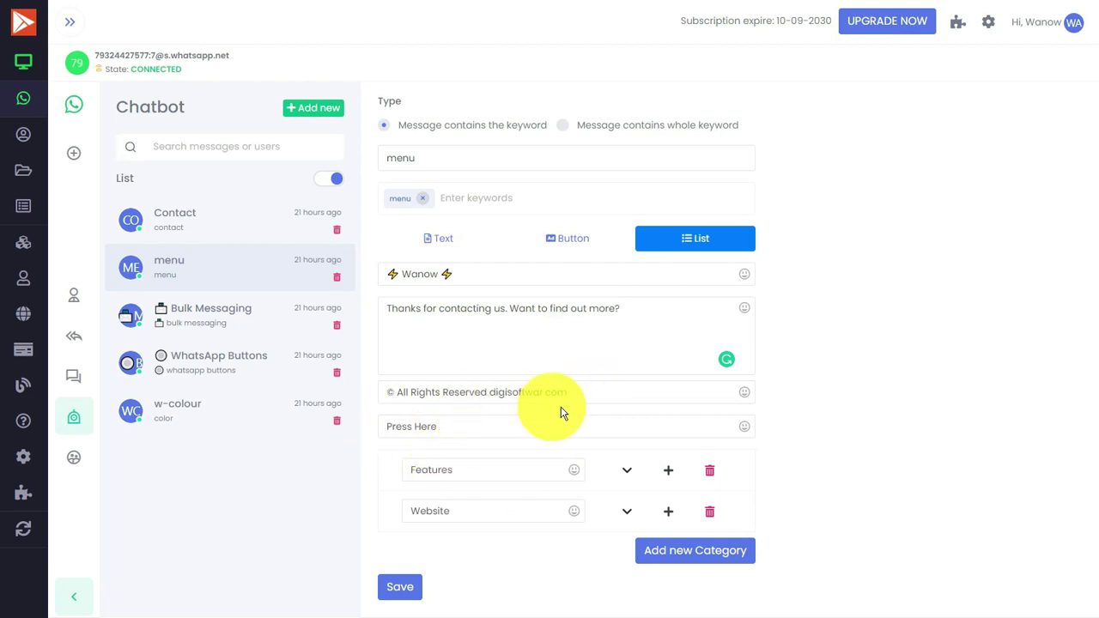
left_click(490, 427)
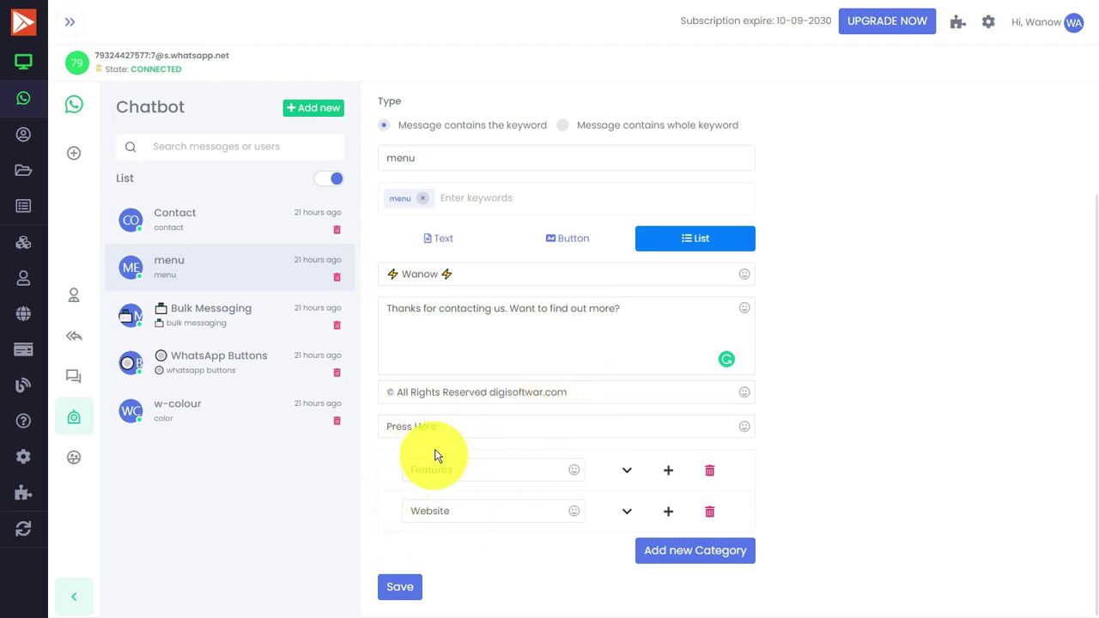
key("alt+Tab")
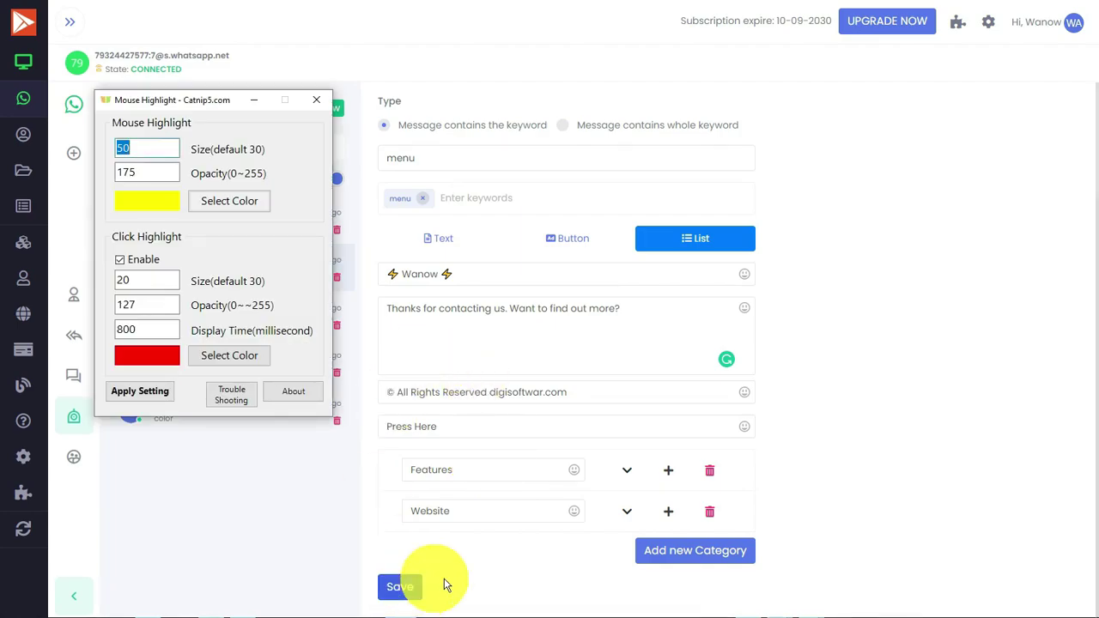
key("alt+Tab")
key("alt+Tab")
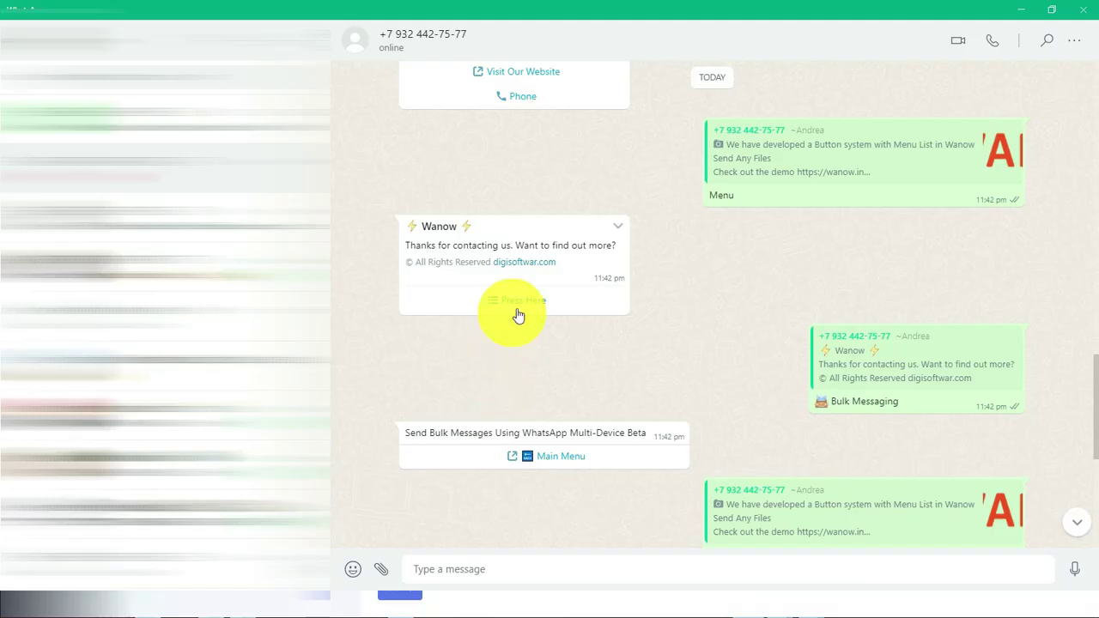
left_click(535, 300)
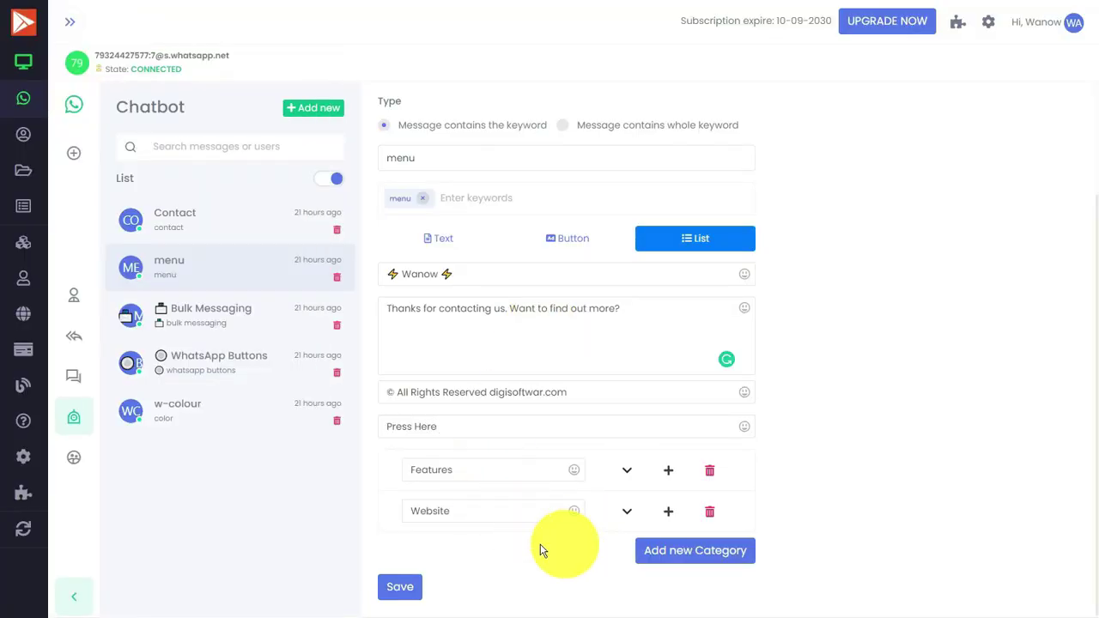
Step: Expand the Features category and open its Bulk Messaging option
left_click(629, 471)
scroll(873, 448, "down", 2)
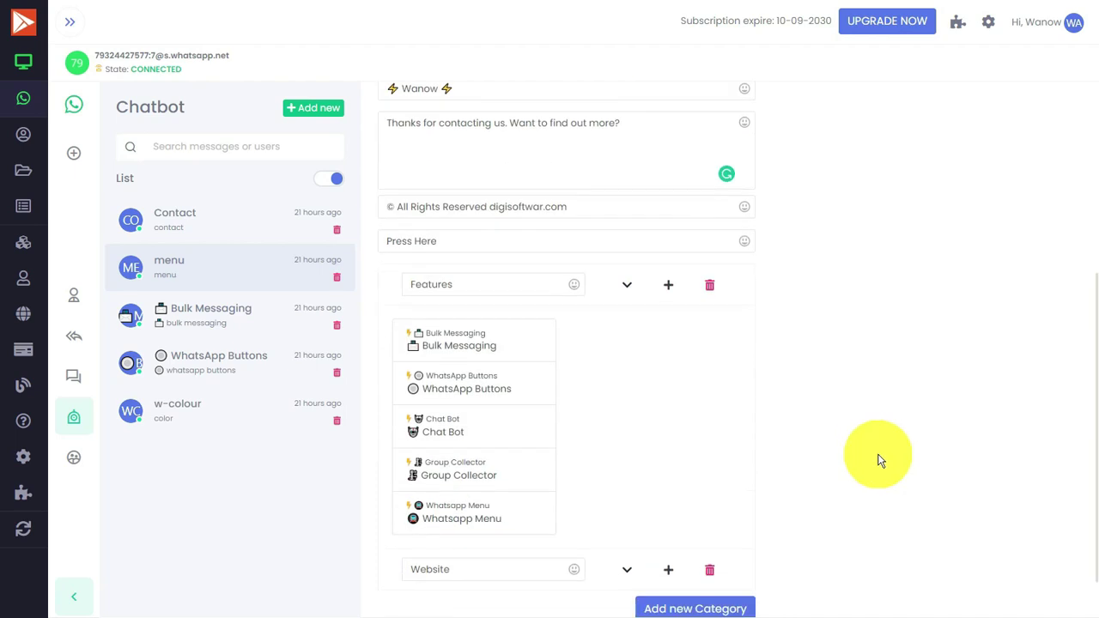
left_click(437, 290)
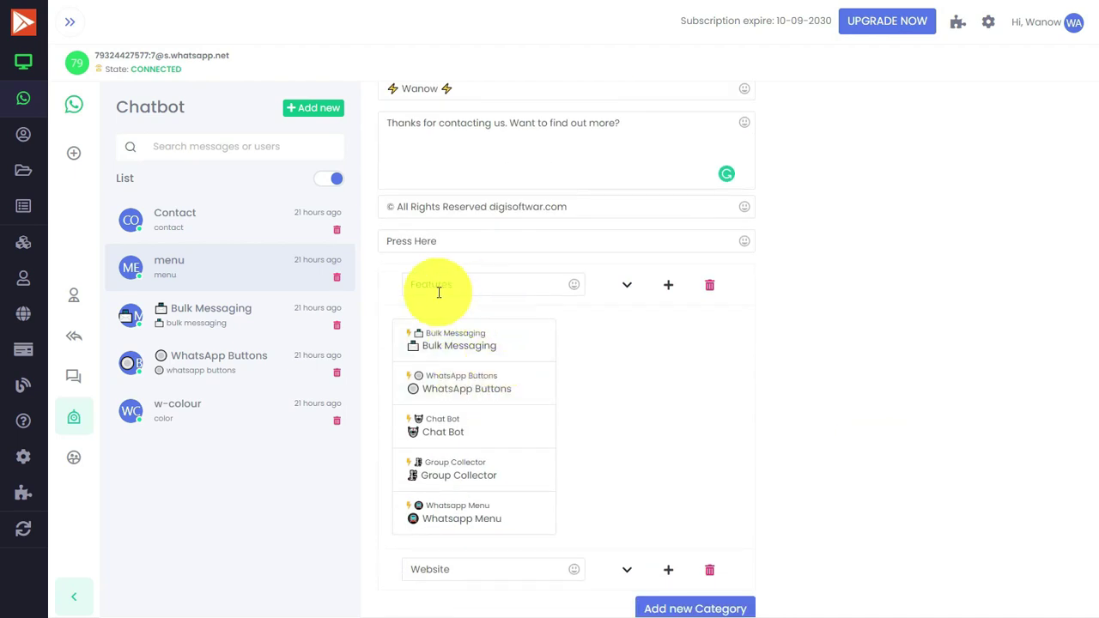
scroll(464, 274, "down", 1)
left_click(495, 227)
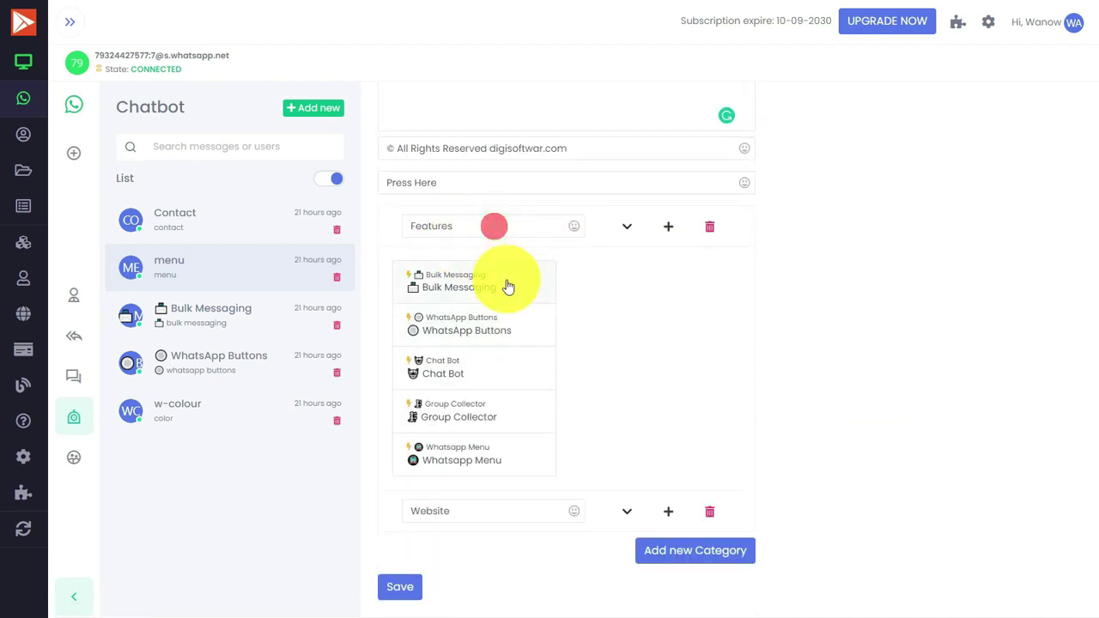
left_click(508, 288)
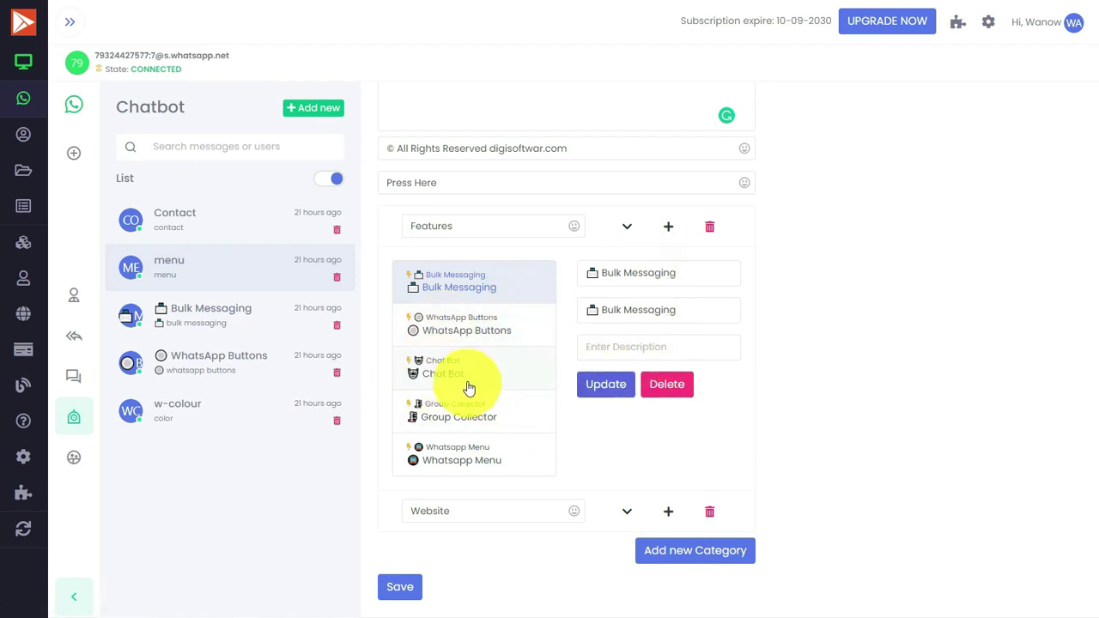
Step: Expand the Website category and open its Free Trial option's title and description
left_click(492, 511)
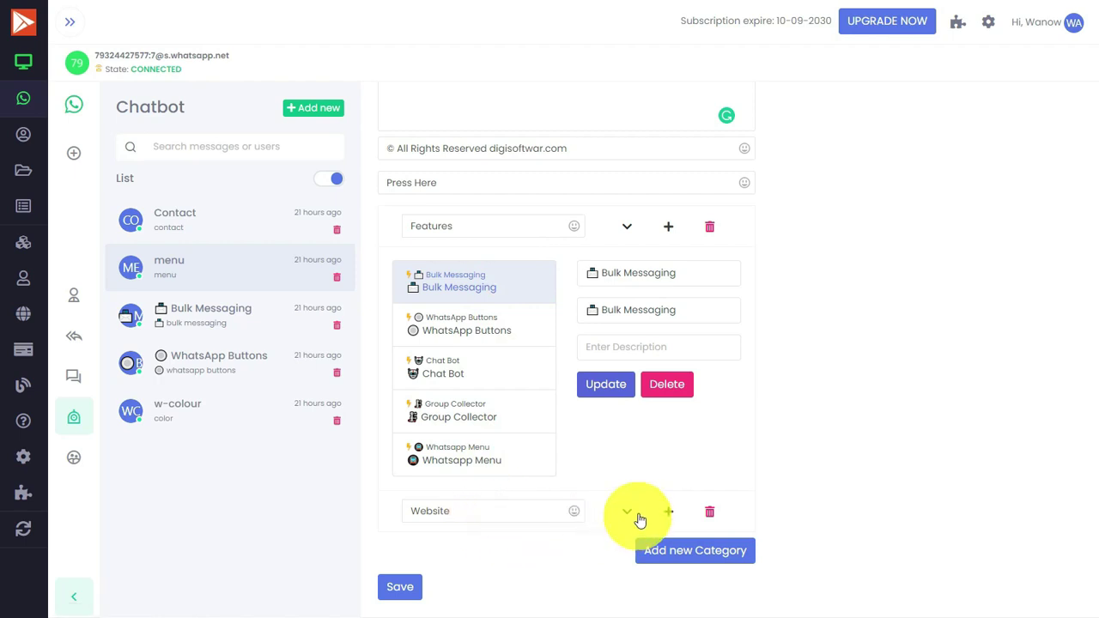
left_click(639, 518)
left_click(503, 504)
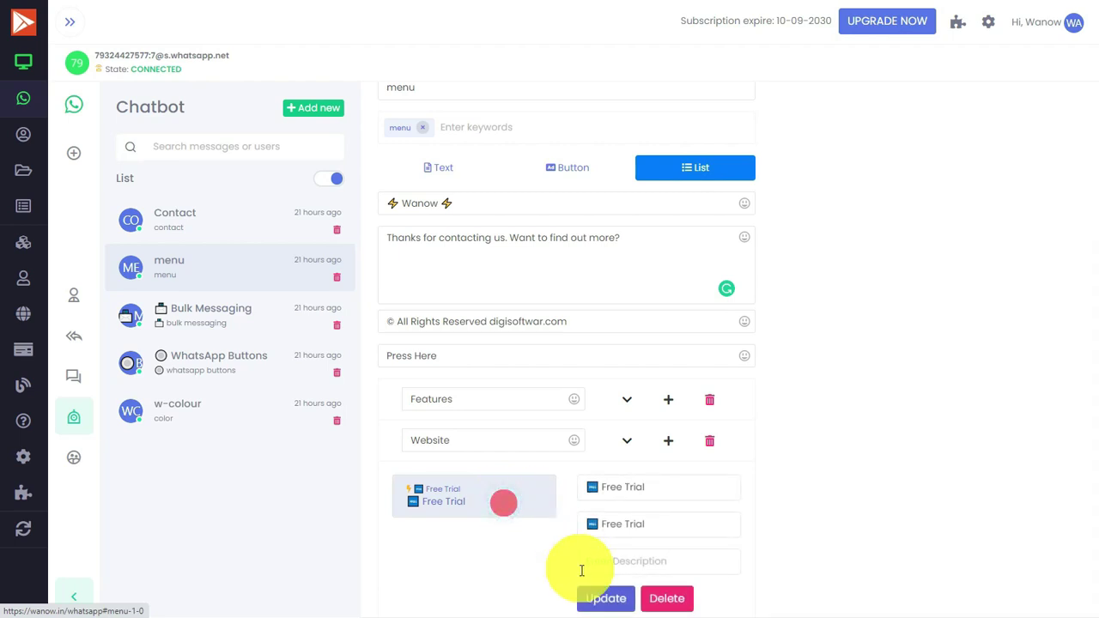